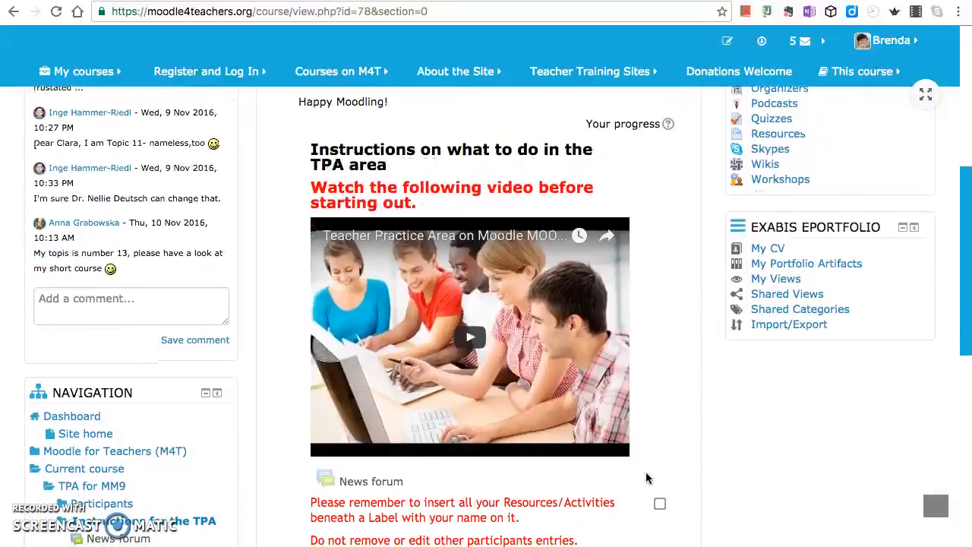
- Turn on editing for the Teacher Practice Area for MM9 course
scroll(646, 477, up, 3)
scroll(646, 478, up, 8)
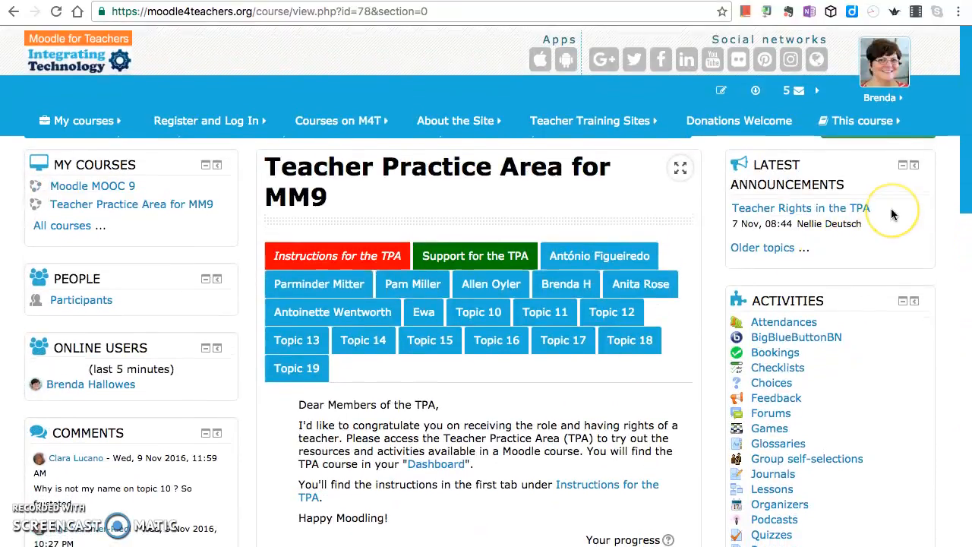
click(903, 135)
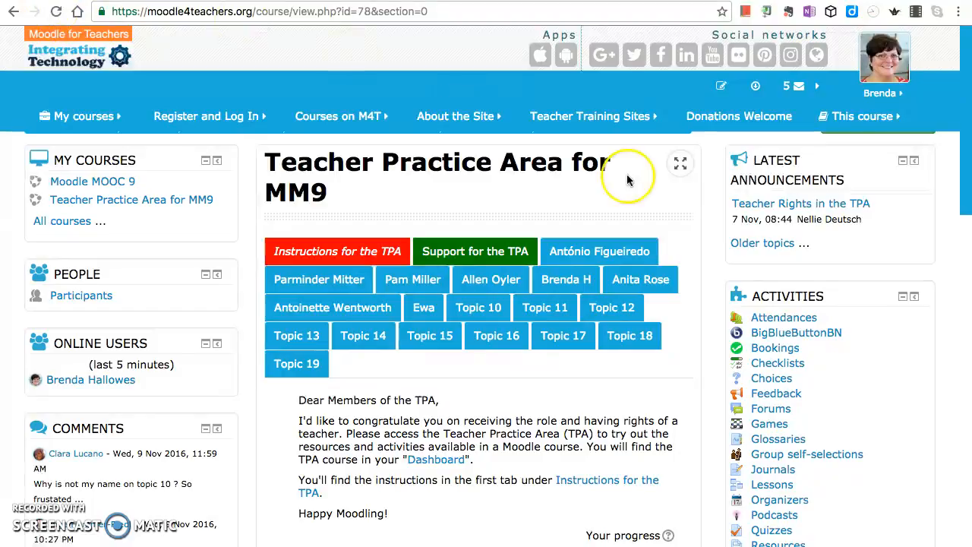
mouse_move(612, 190)
mouse_down()
mouse_move(622, 269)
mouse_move(608, 282)
mouse_up()
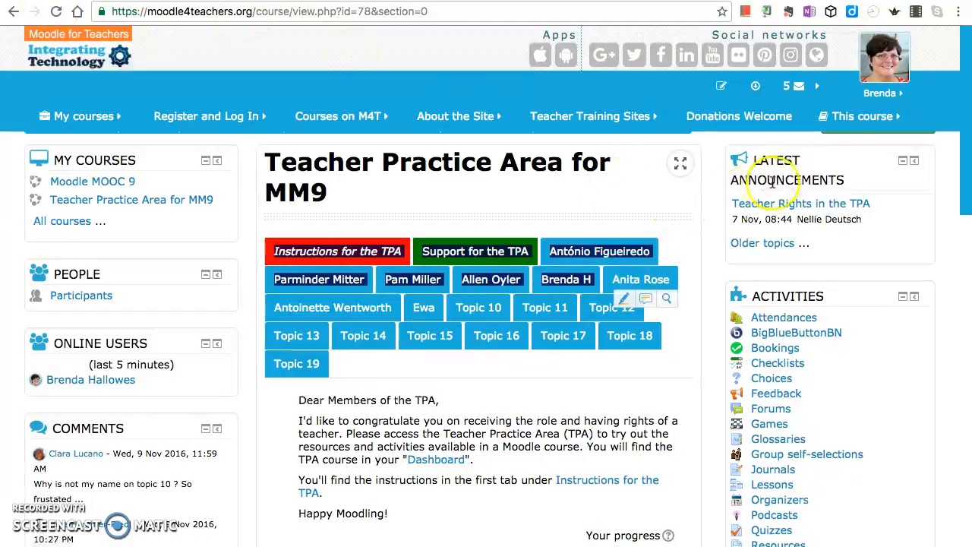
click(830, 135)
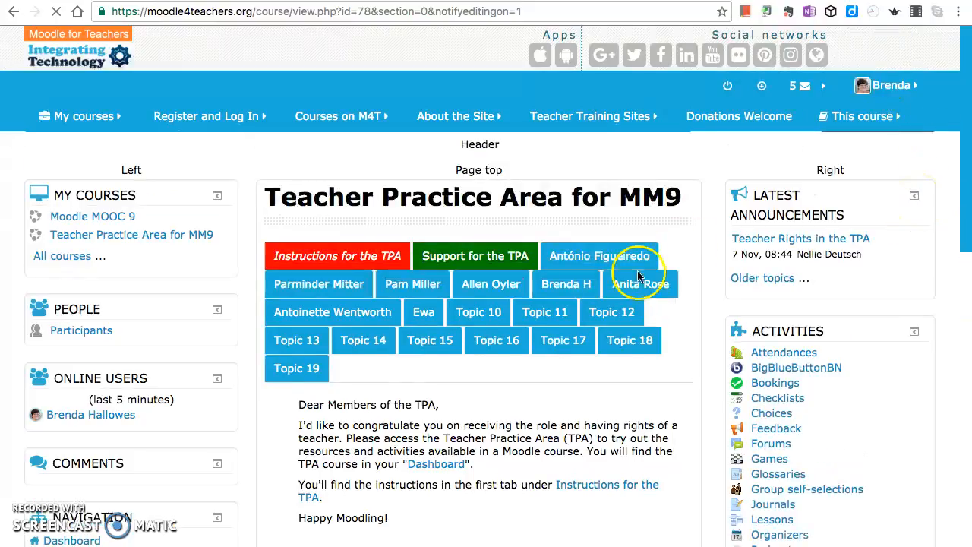
- Open the logged-in teacher's own named section in the Teacher Practice Area for MM9 course
scroll(694, 347, down, 5)
scroll(697, 349, up, 1)
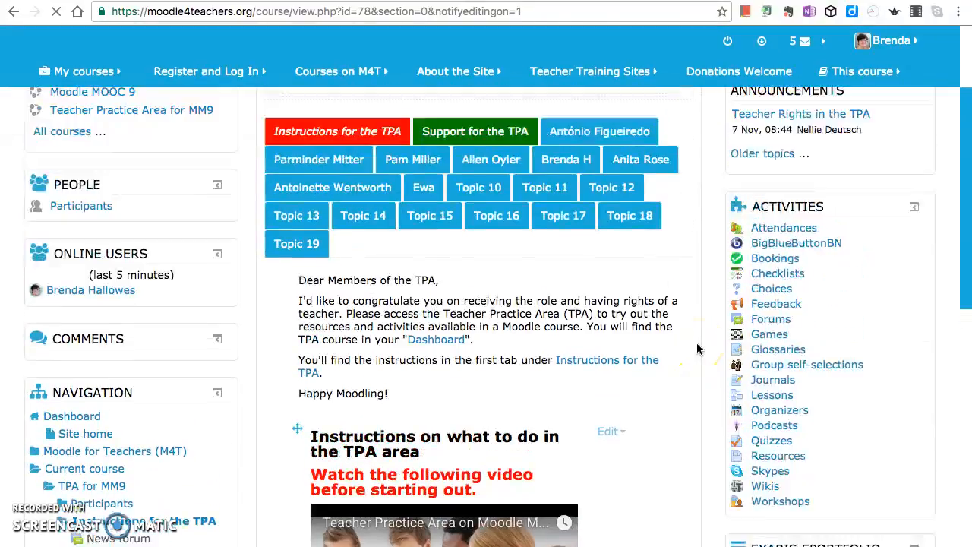
scroll(697, 349, down, 5)
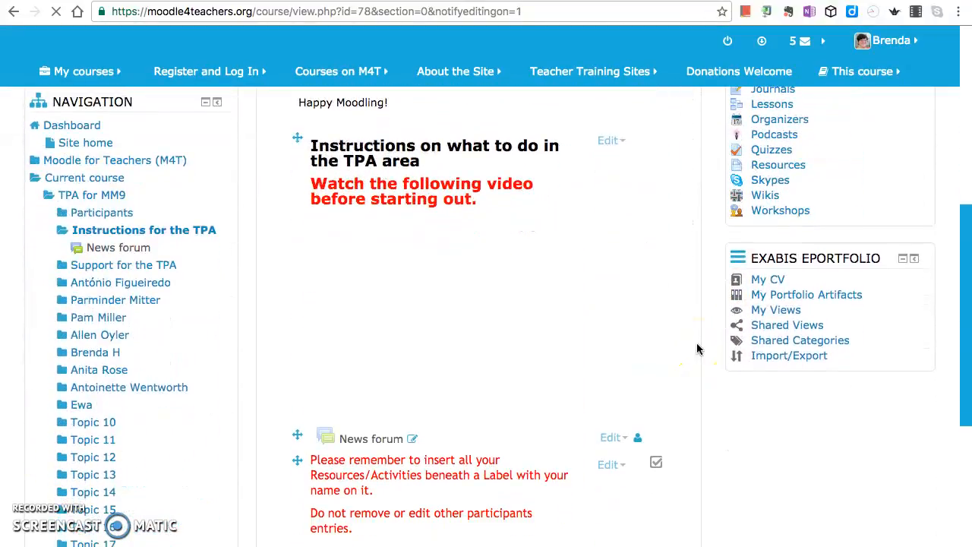
scroll(698, 349, up, 3)
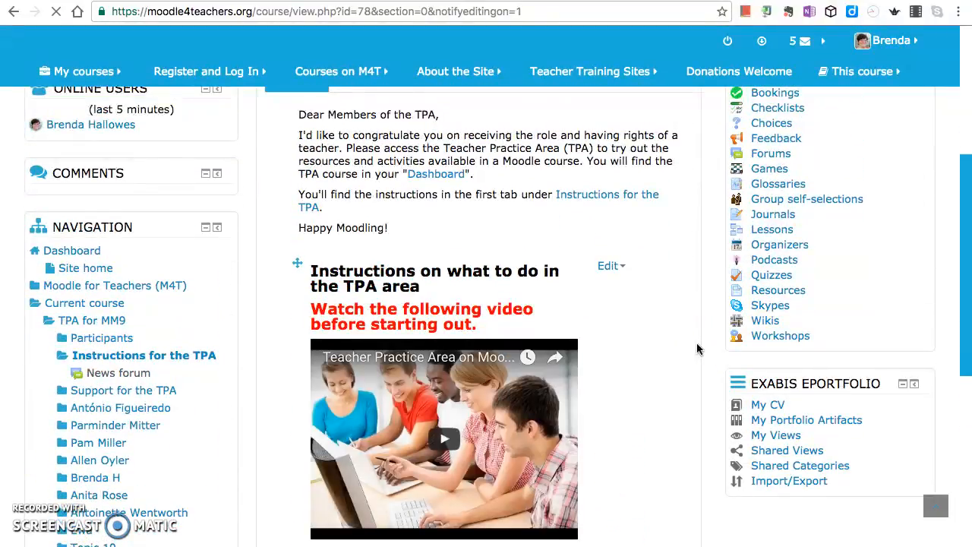
scroll(698, 349, up, 1)
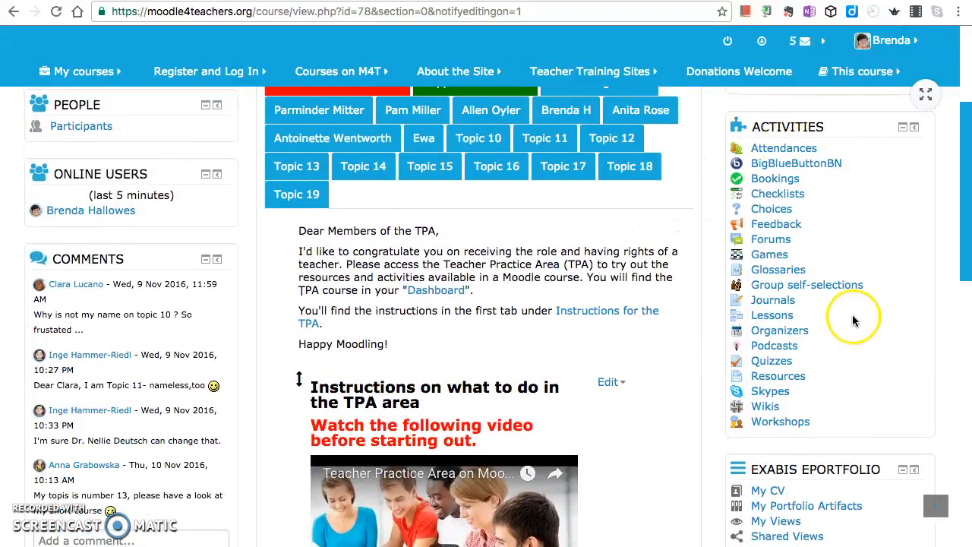
scroll(849, 357, down, 3)
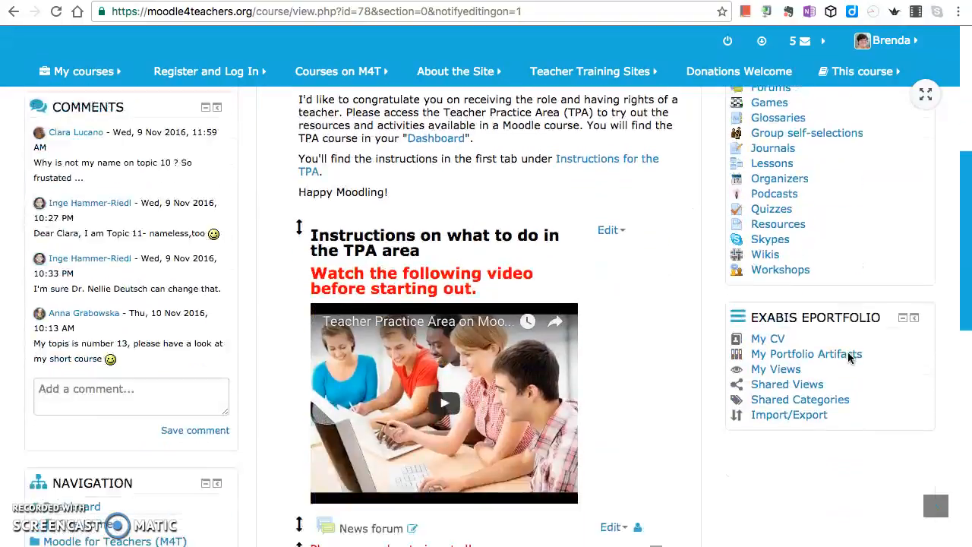
scroll(850, 353, up, 5)
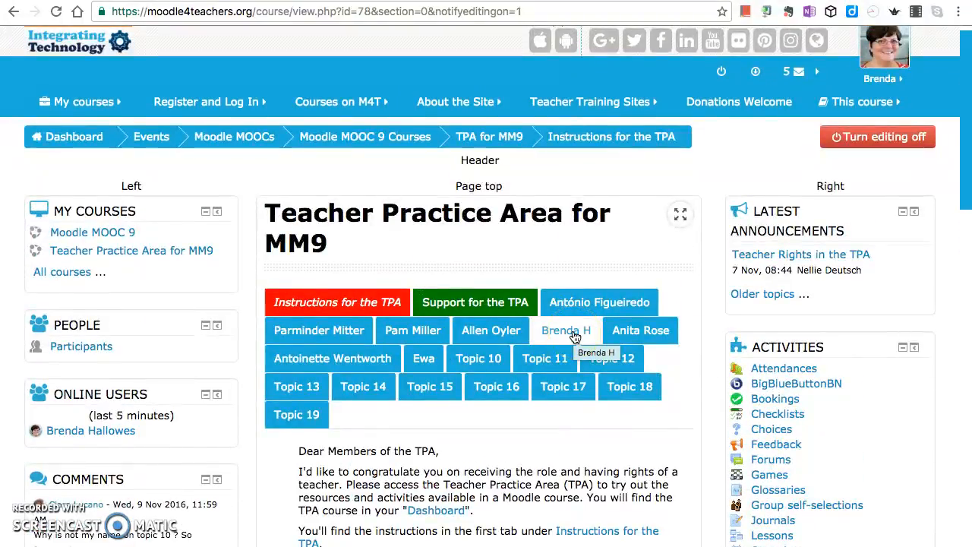
click(575, 336)
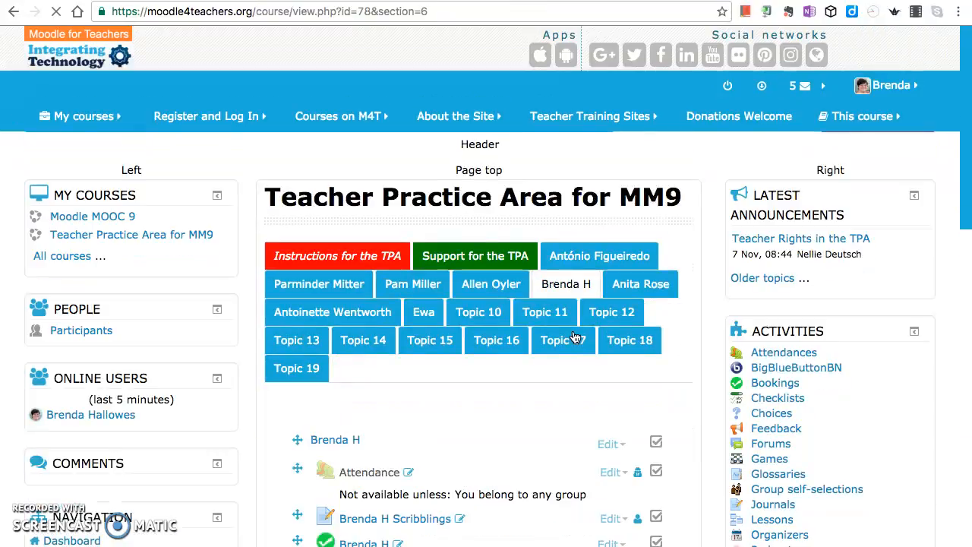
- Start adding an activity or resource below the Modal Verbs Presentation and go to the resource types on offer
scroll(575, 336, down, 1)
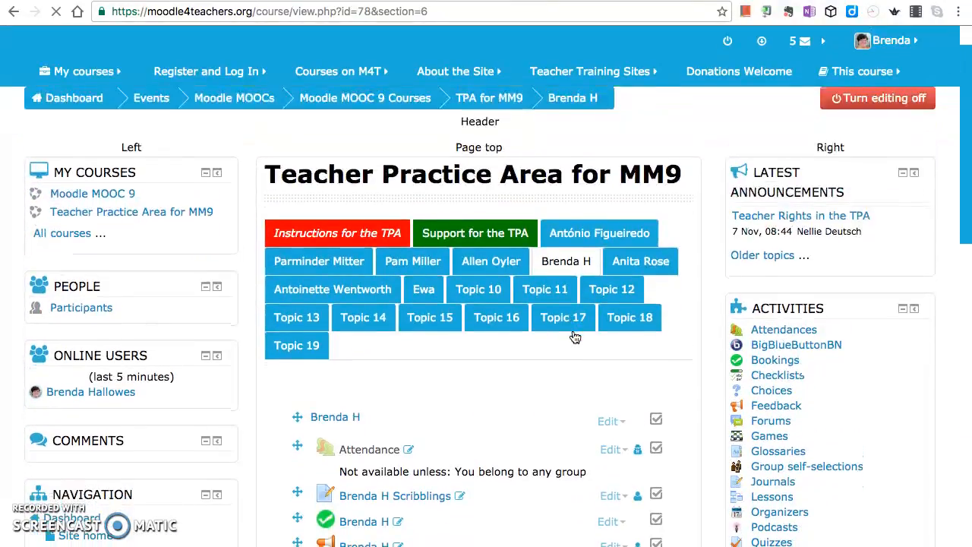
scroll(574, 336, down, 3)
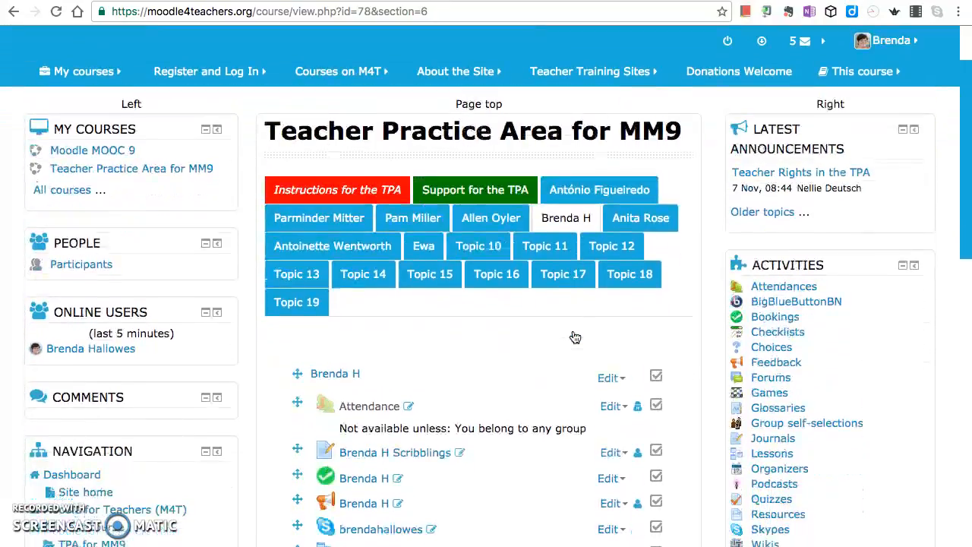
scroll(575, 336, down, 2)
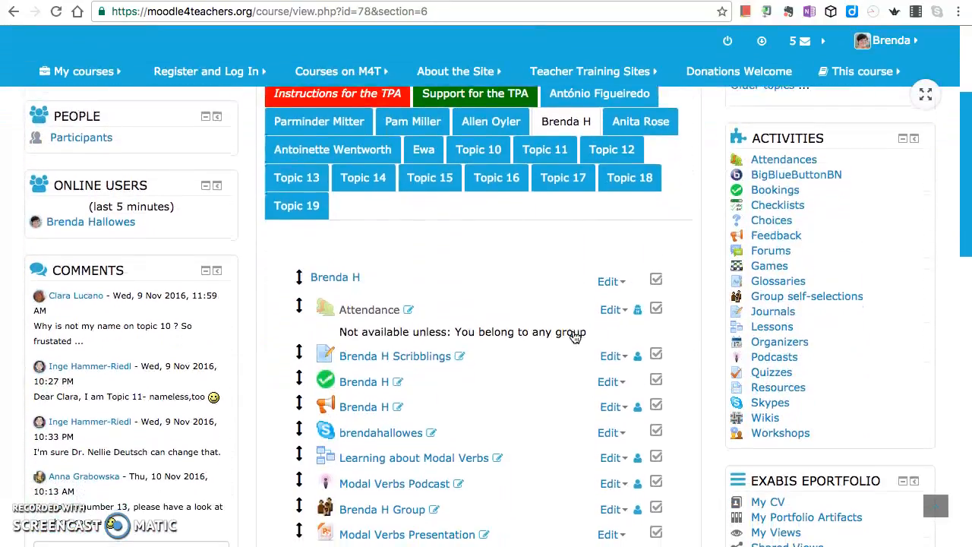
scroll(575, 337, down, 2)
scroll(575, 337, down, 3)
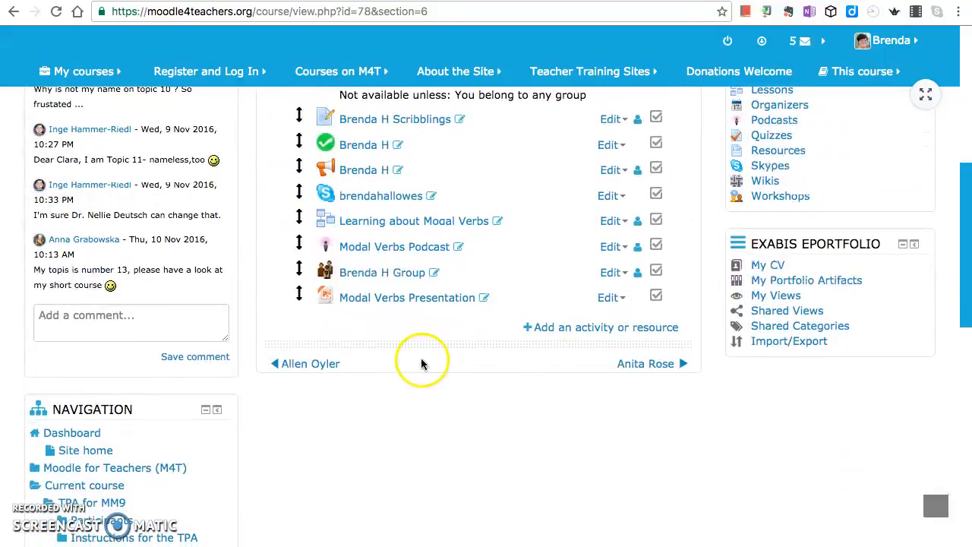
scroll(445, 391, up, 3)
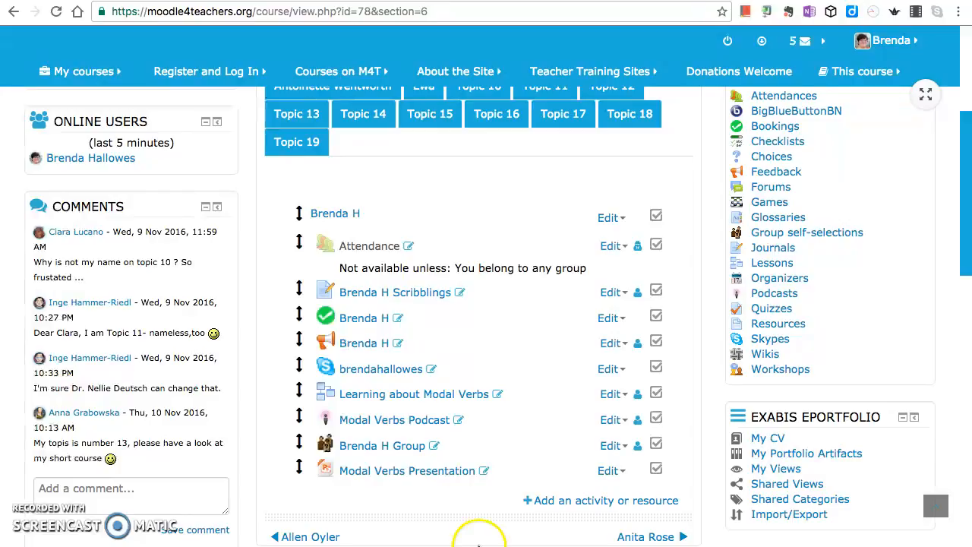
click(602, 501)
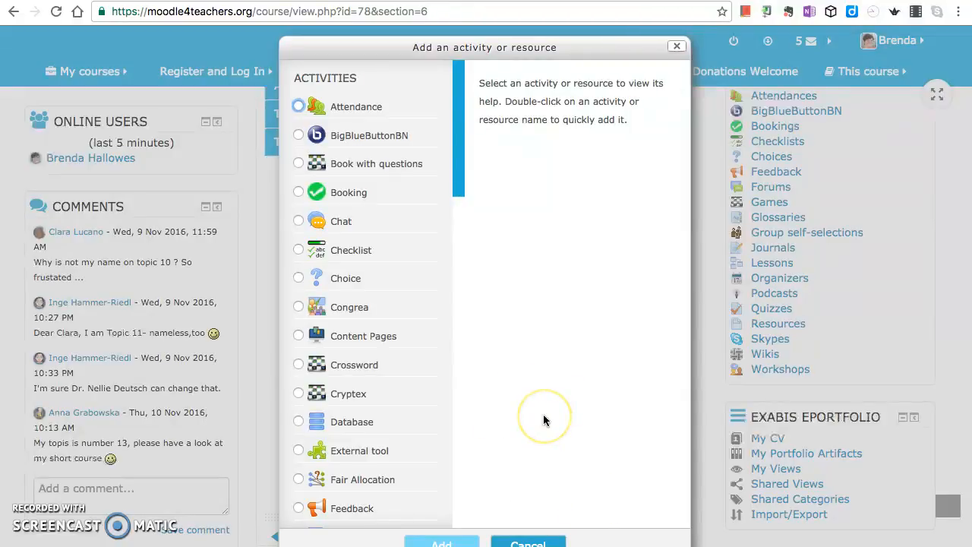
click(459, 191)
drag(459, 191, 459, 524)
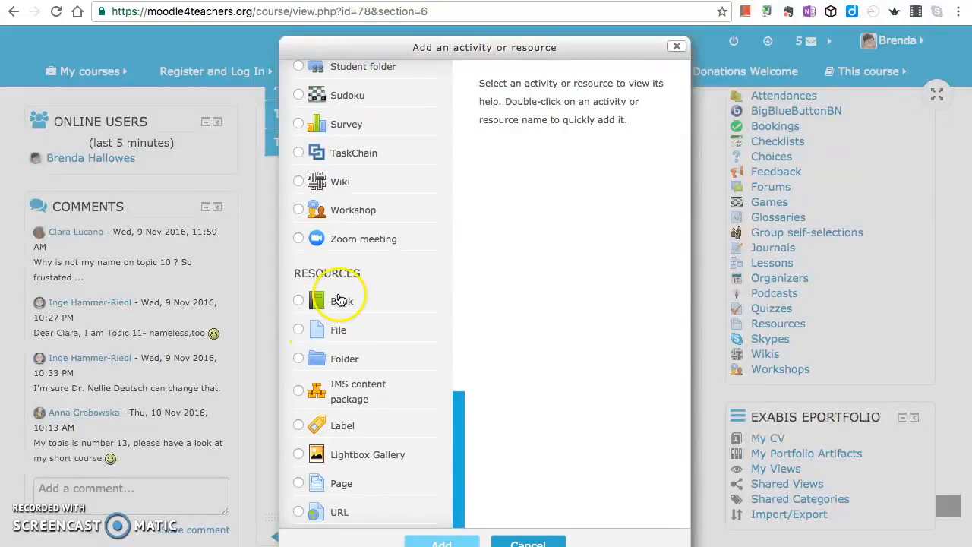
- Read the description of the Book resource and look through its Moodle documentation page, closing that page when done
click(298, 301)
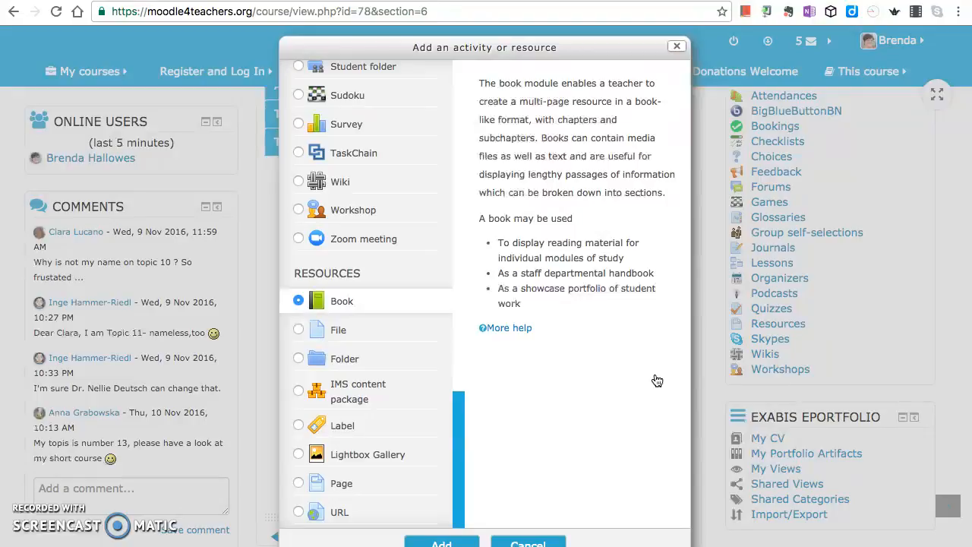
click(486, 329)
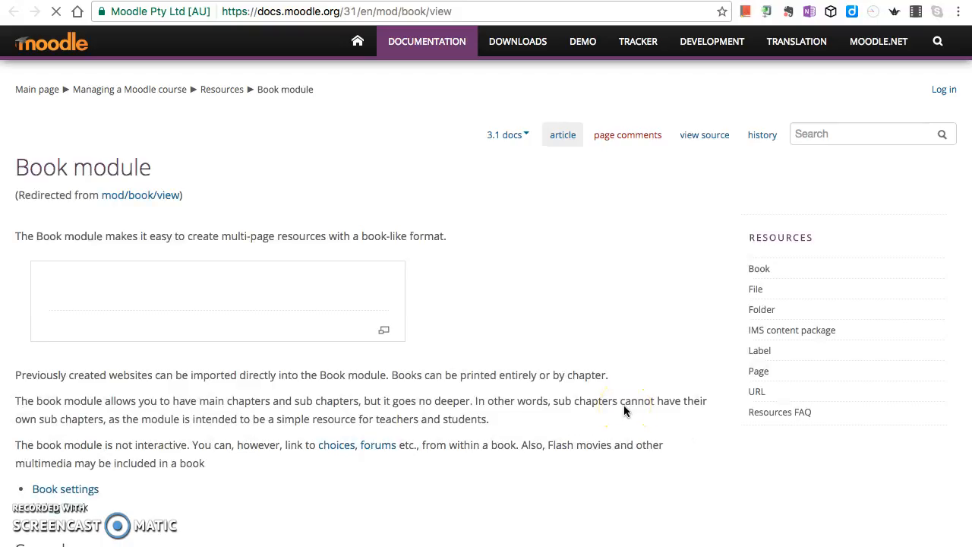
scroll(623, 411, down, 1)
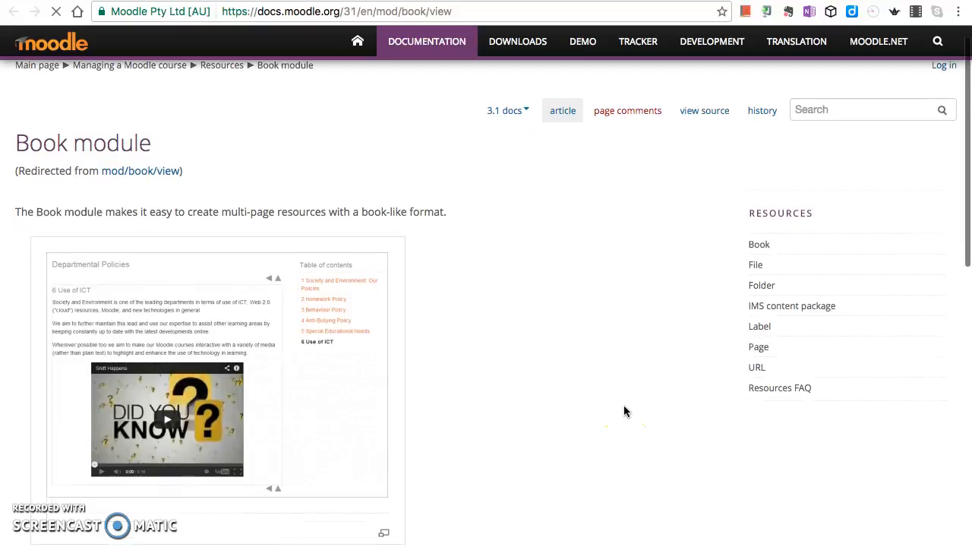
scroll(624, 411, down, 1)
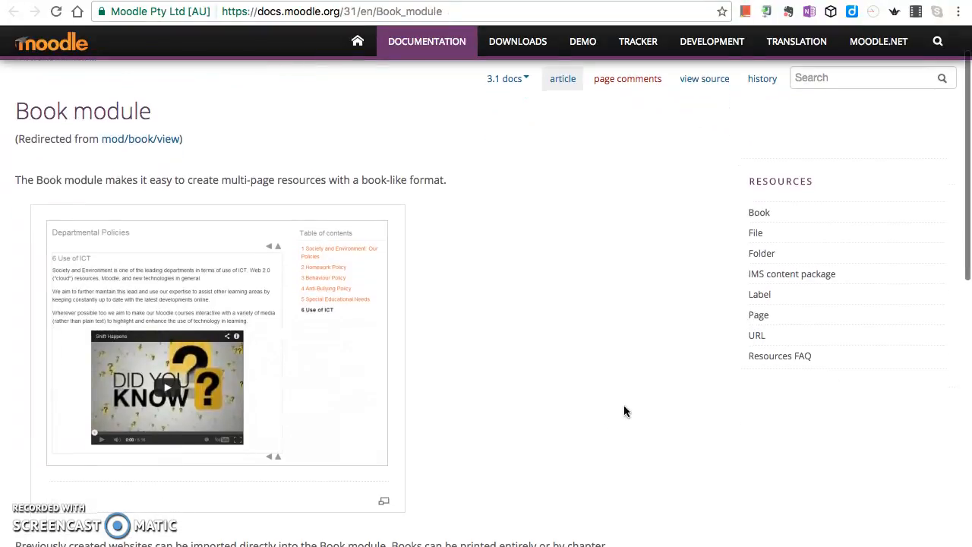
scroll(623, 410, down, 1)
scroll(623, 411, down, 5)
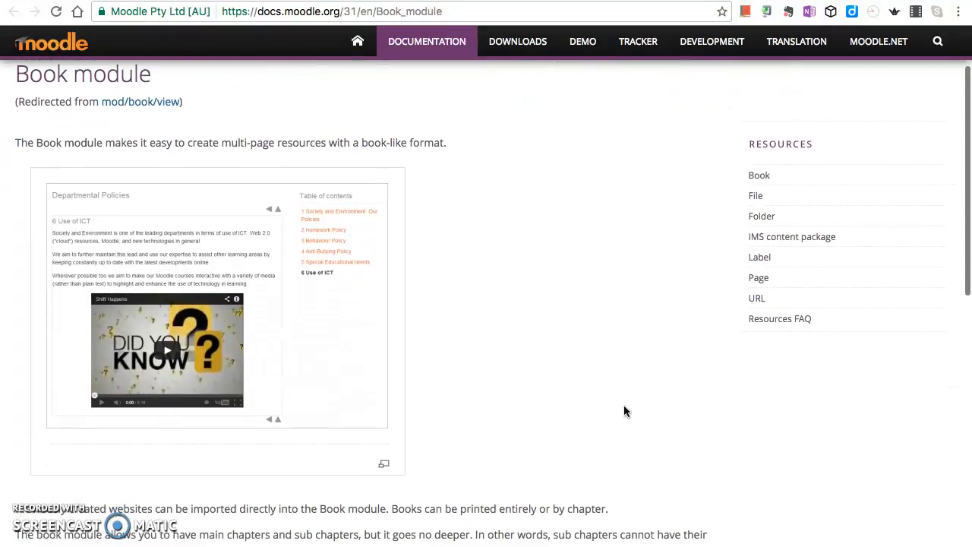
scroll(623, 410, down, 5)
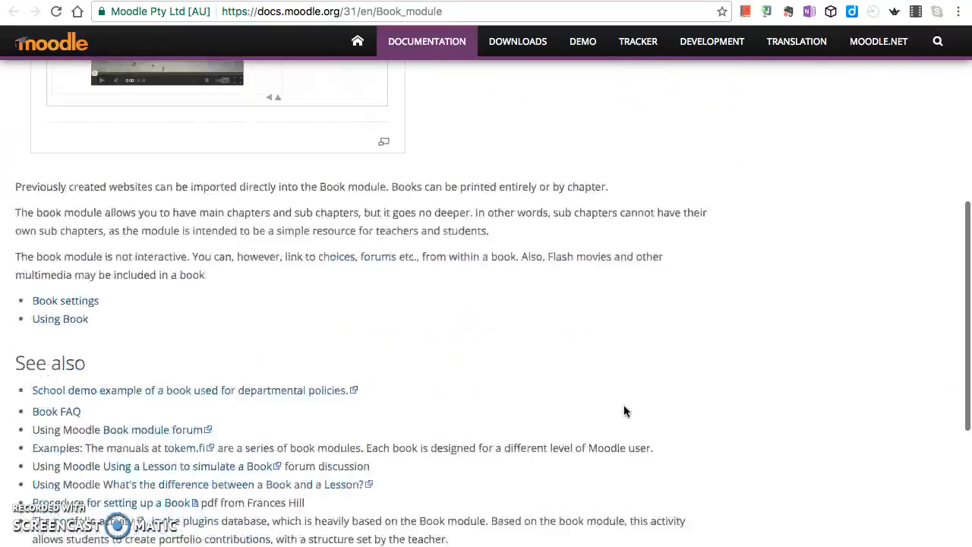
scroll(623, 411, up, 10)
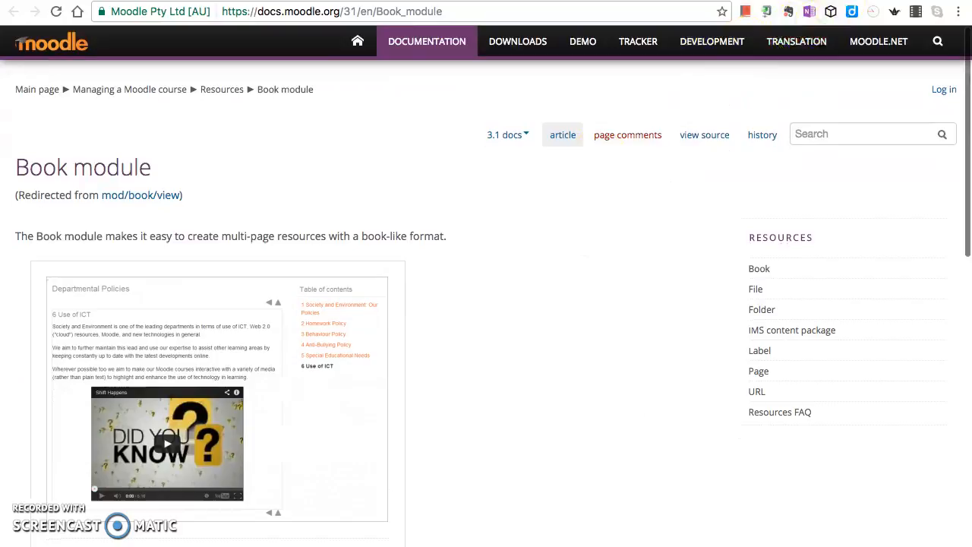
key(super+w)
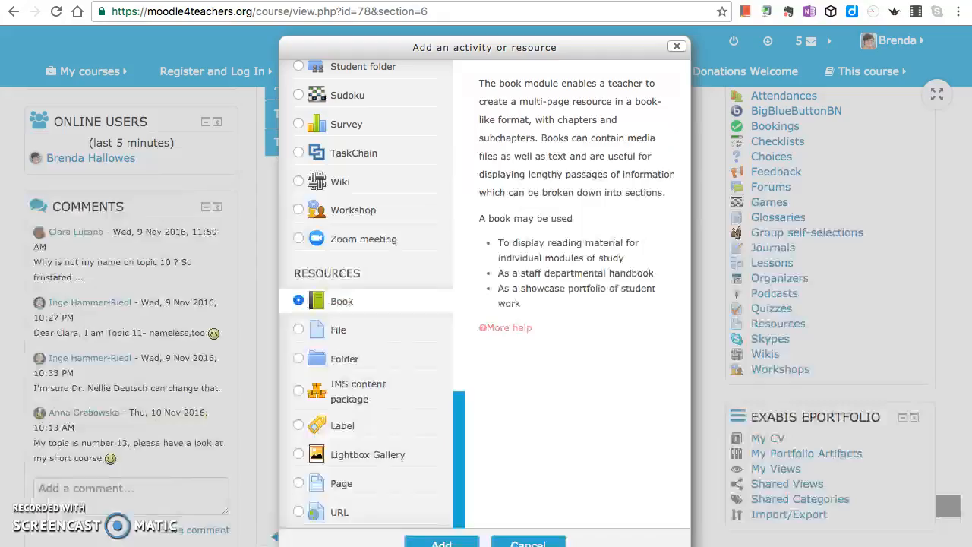
- Read the descriptions of the File, Folder, IMS content package, Label, Lightbox Gallery, Page and URL resources
click(301, 331)
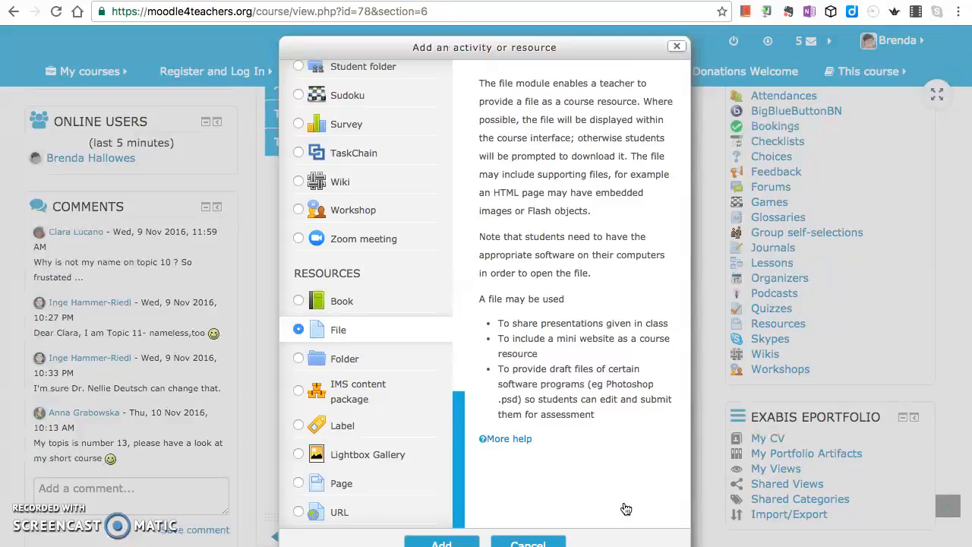
click(299, 361)
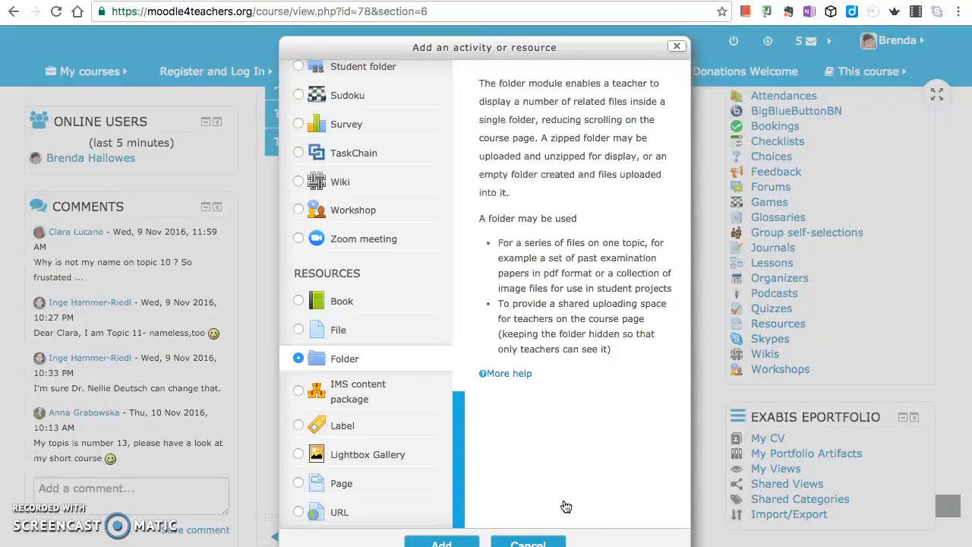
click(299, 391)
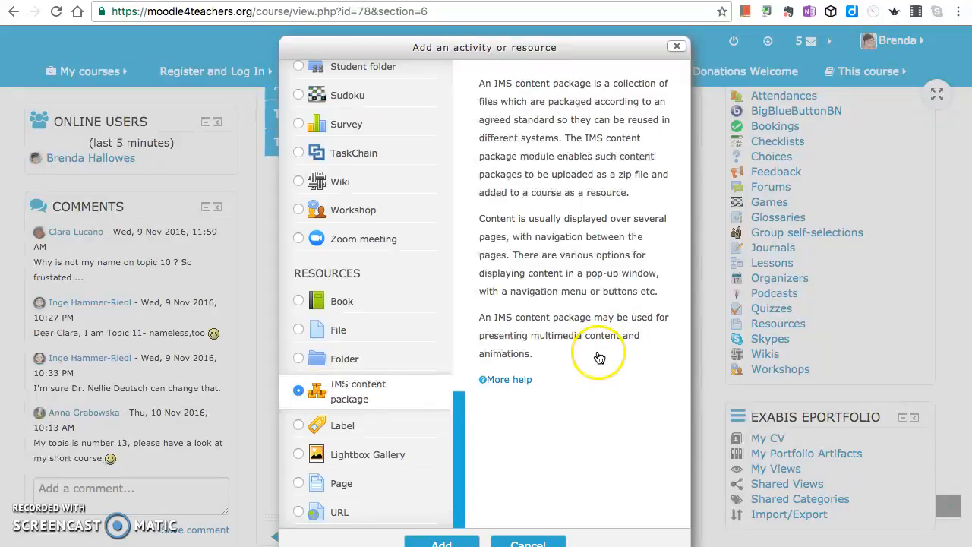
click(299, 428)
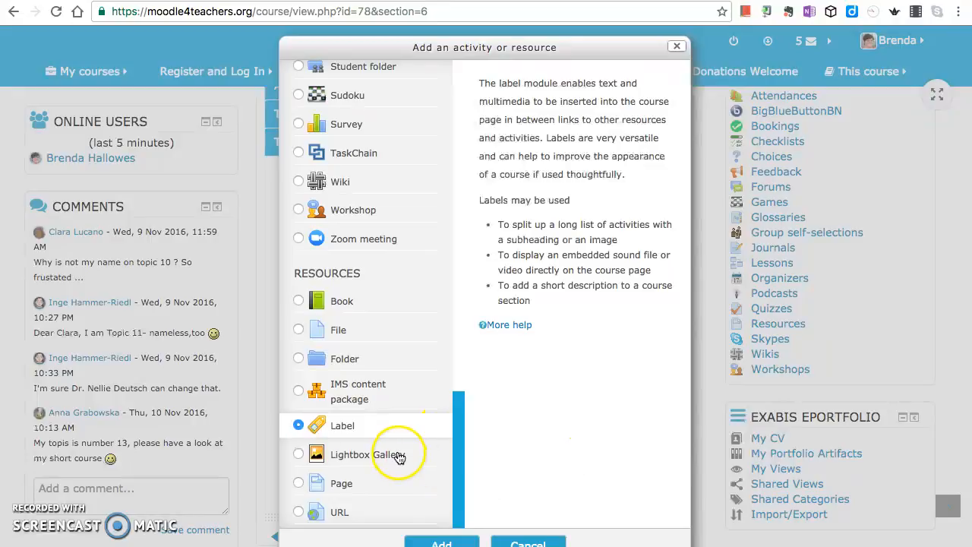
click(300, 454)
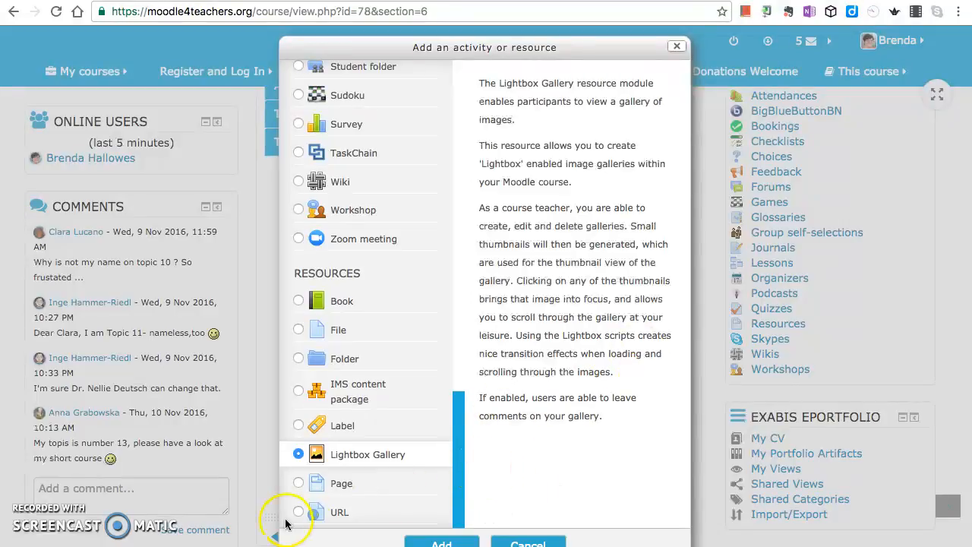
click(299, 484)
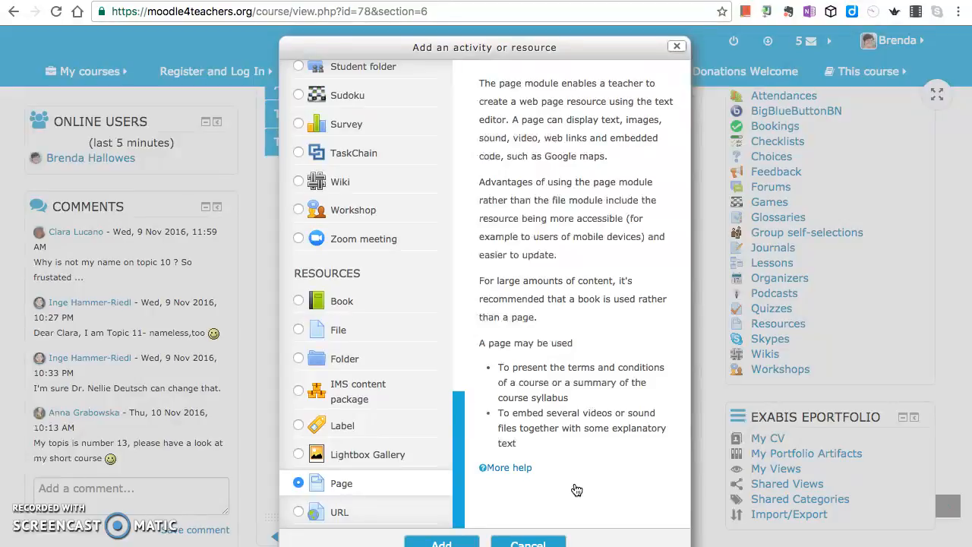
click(299, 512)
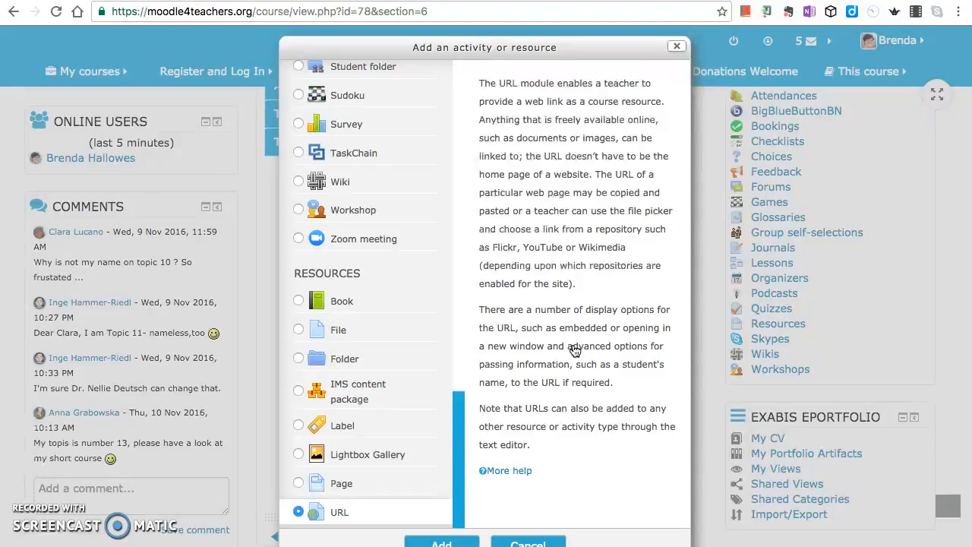
click(617, 495)
click(606, 462)
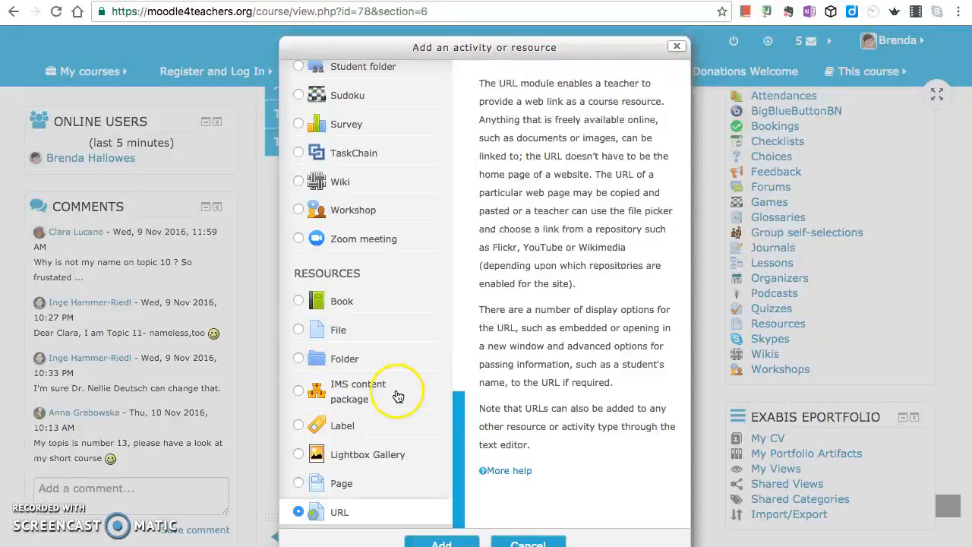
- Add a Book resource to the section and name it "My Course Book"
click(298, 301)
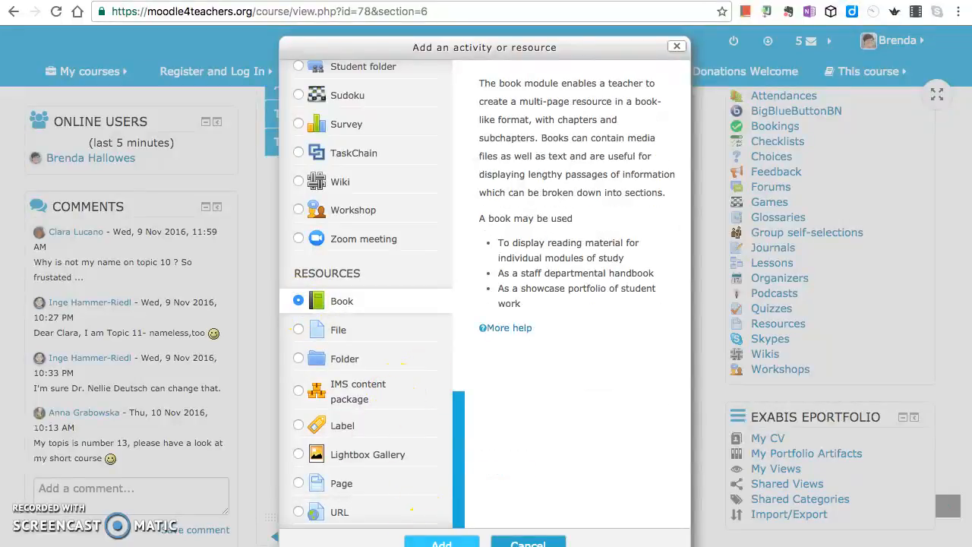
click(441, 542)
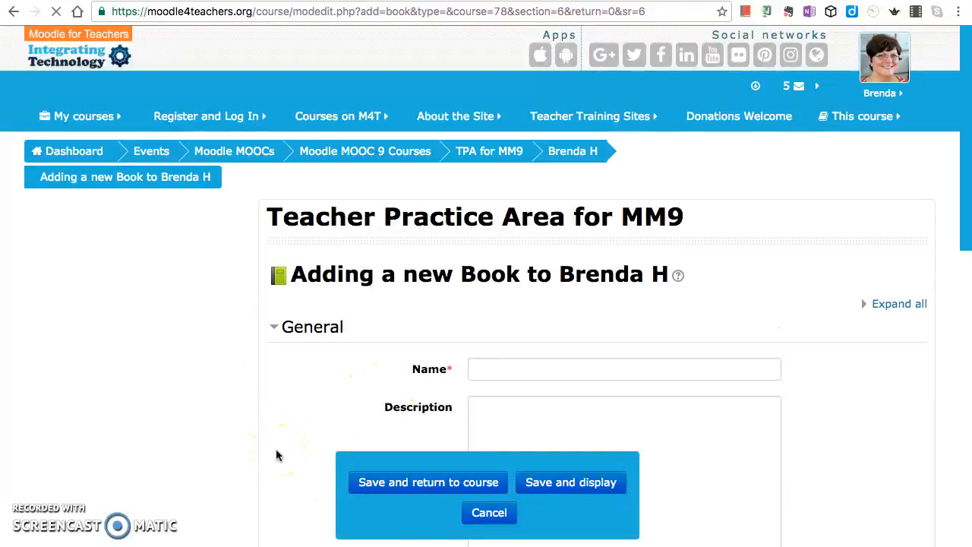
click(510, 368)
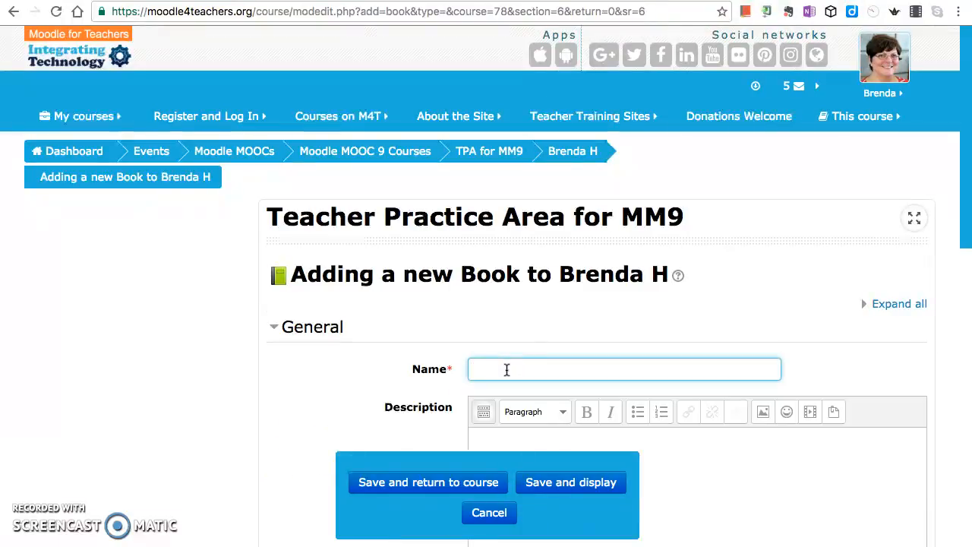
text(My Course Book)
- Write the book's description as two paragraphs: "This book is a valuable resource for your learning." and "Here is a presentation."
click(608, 439)
scroll(609, 439, down, 5)
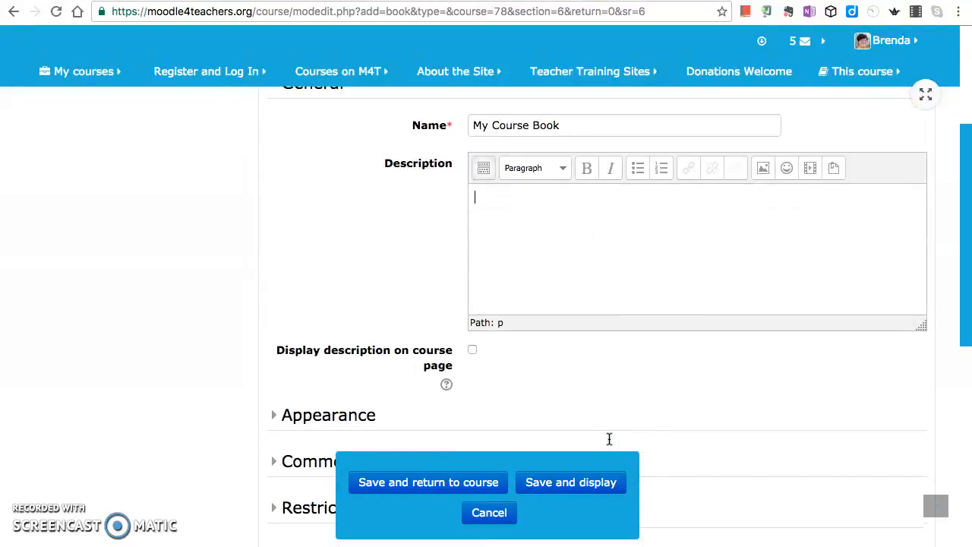
text(This )
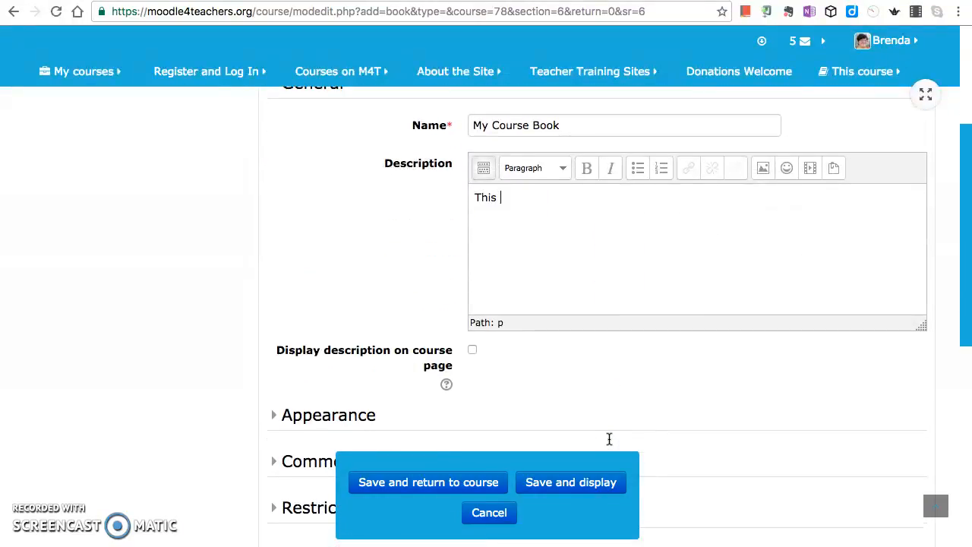
text(book is a valuable resource for your learning.)
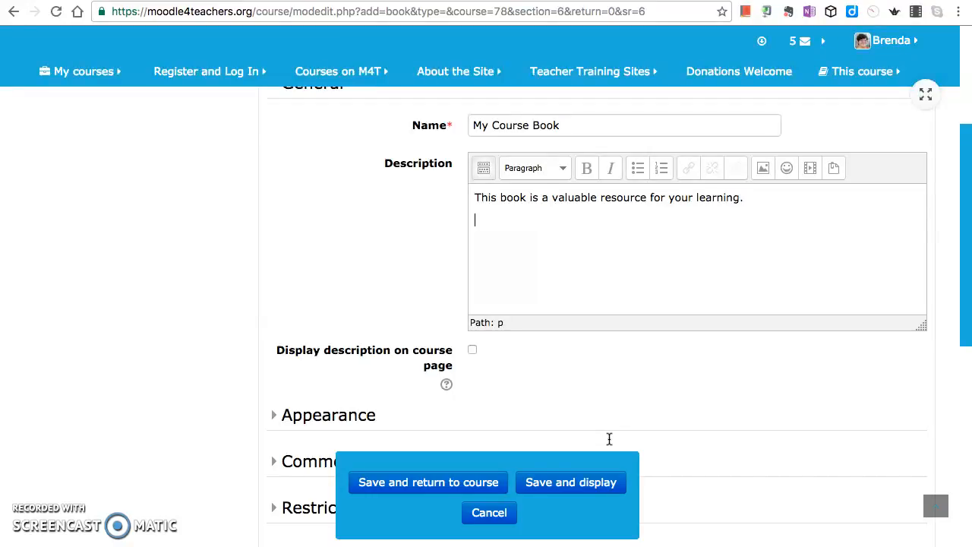
click(691, 169)
text(re )
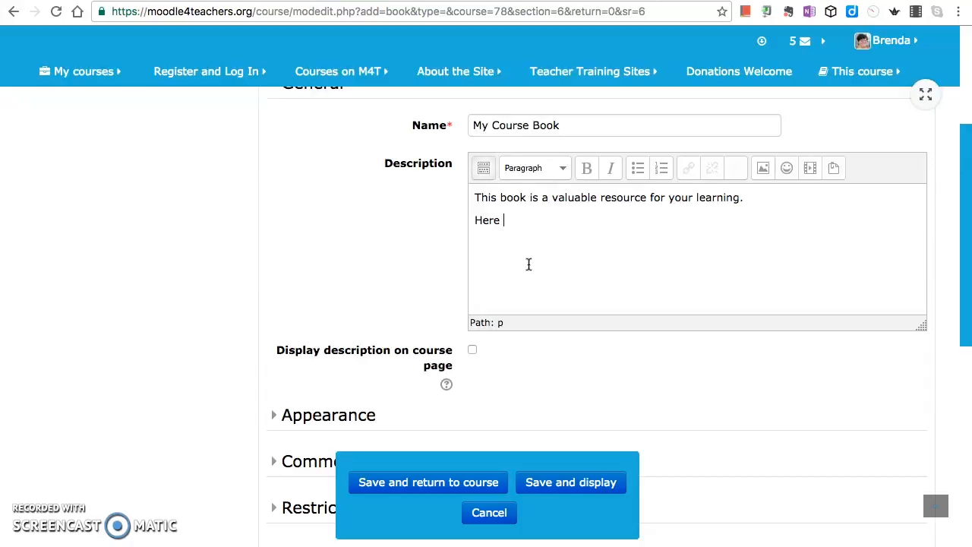
text(is a presentation)
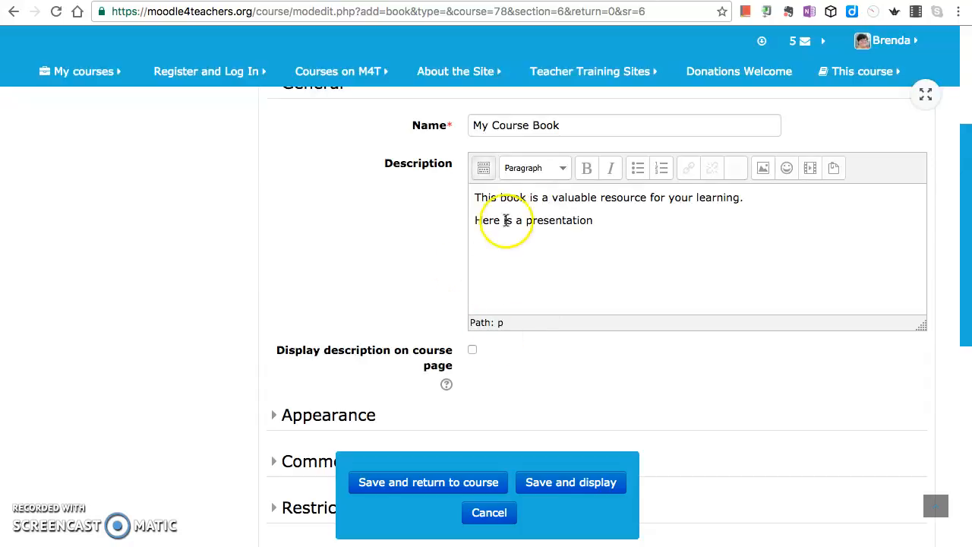
text(.)
click(599, 221)
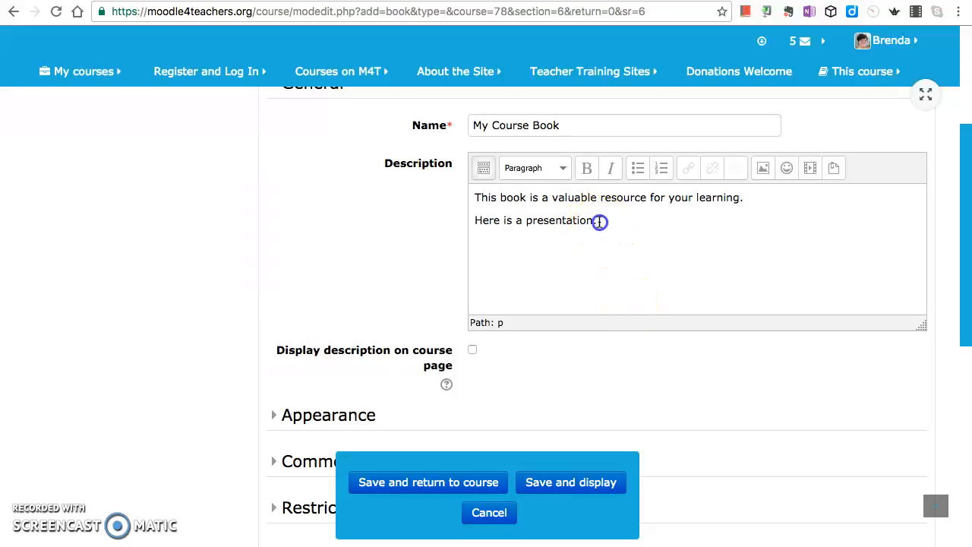
drag(599, 221, 471, 220)
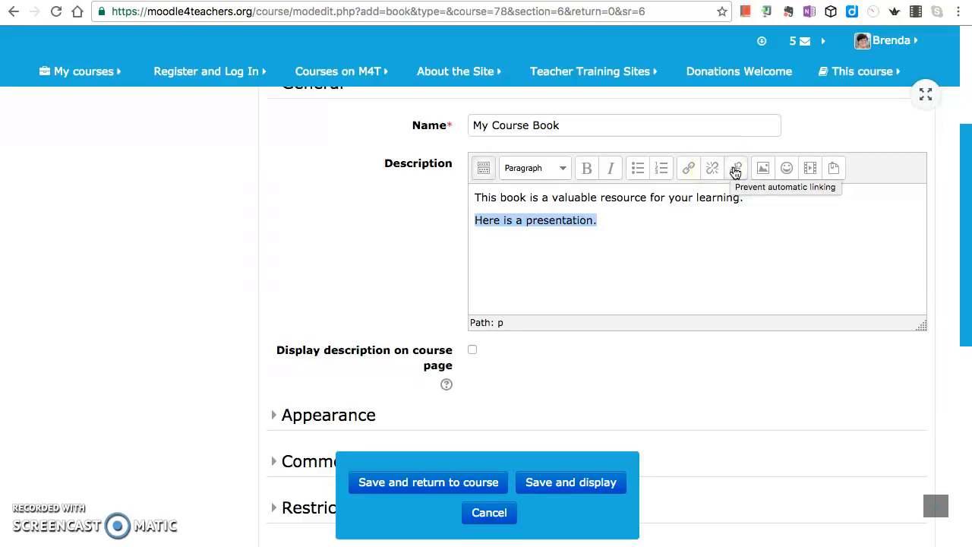
click(689, 171)
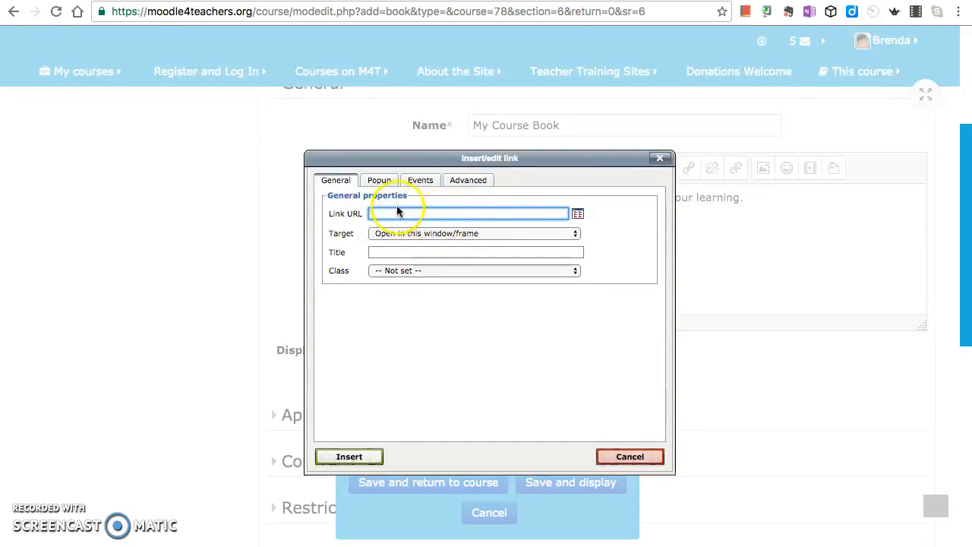
click(395, 213)
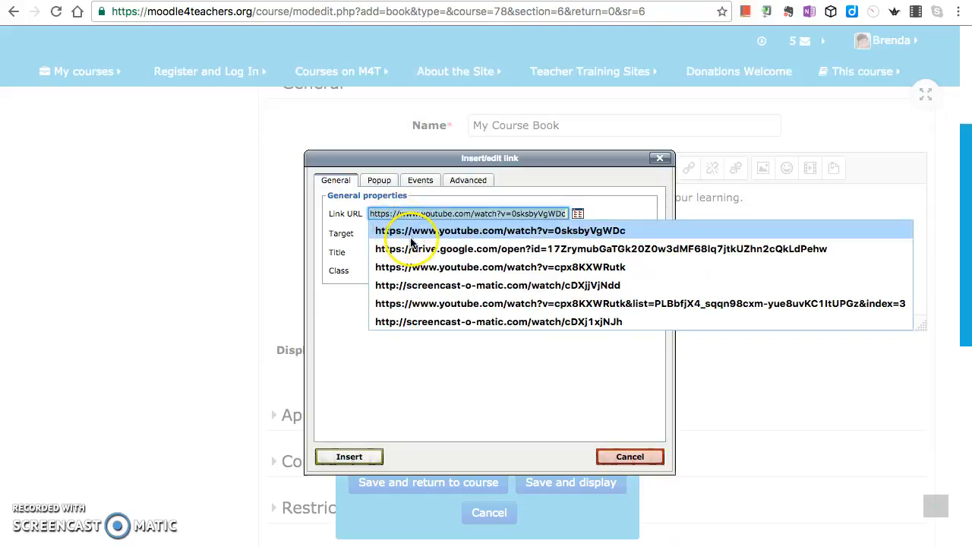
click(439, 232)
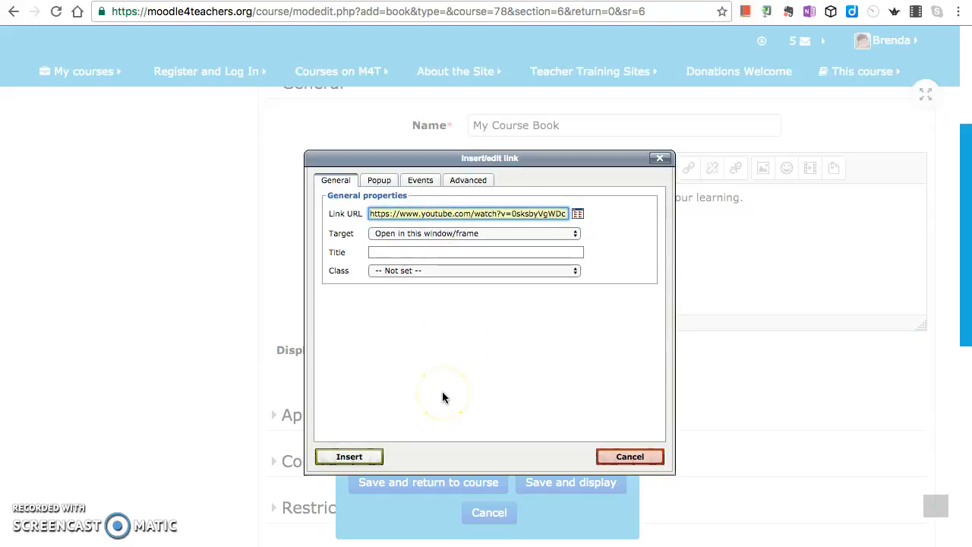
click(411, 253)
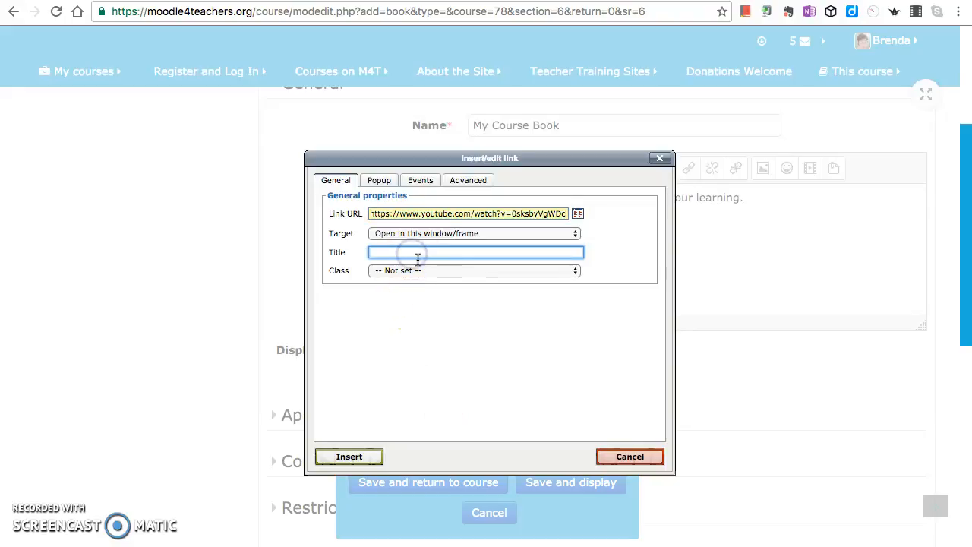
text(A link to a video)
click(350, 456)
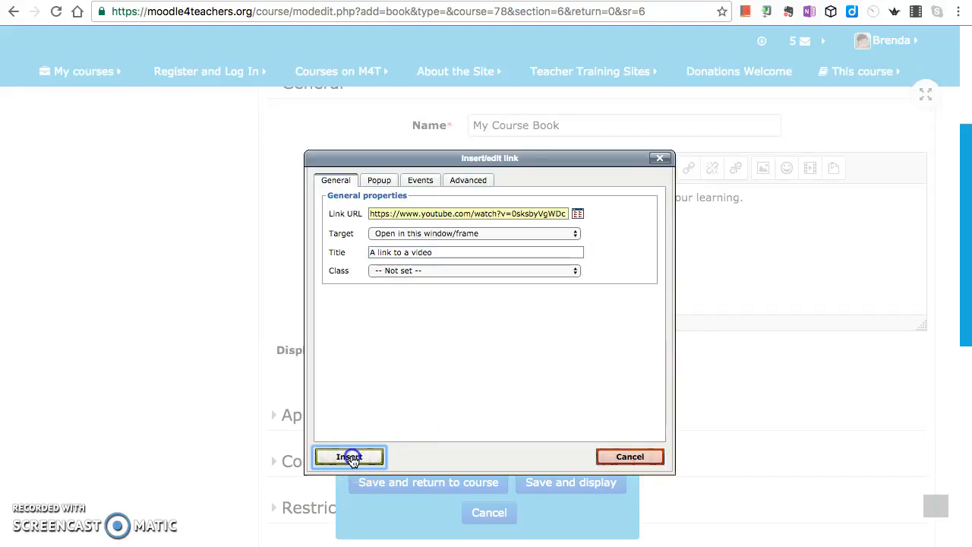
click(724, 426)
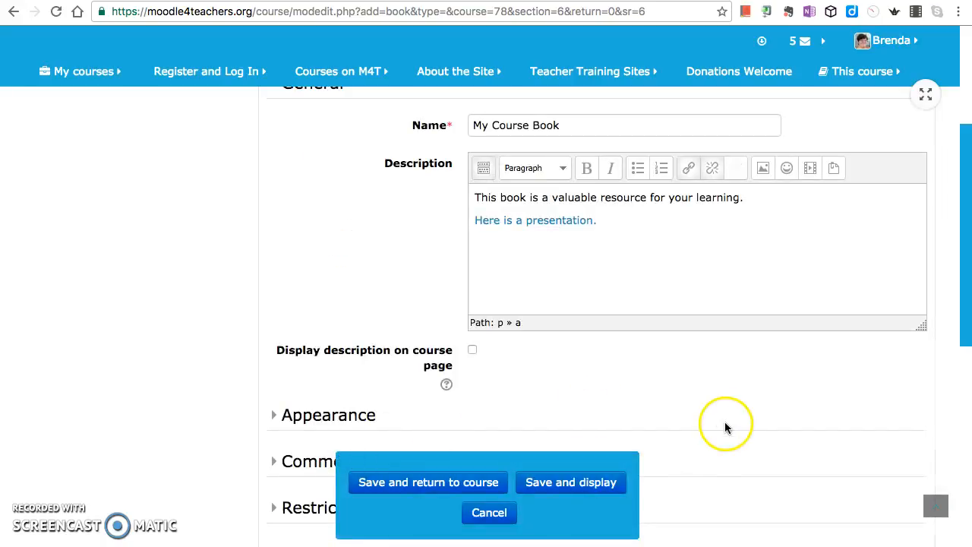
- Start a new line below the link in the description and turn on displaying the description on the course page
scroll(725, 427, down, 5)
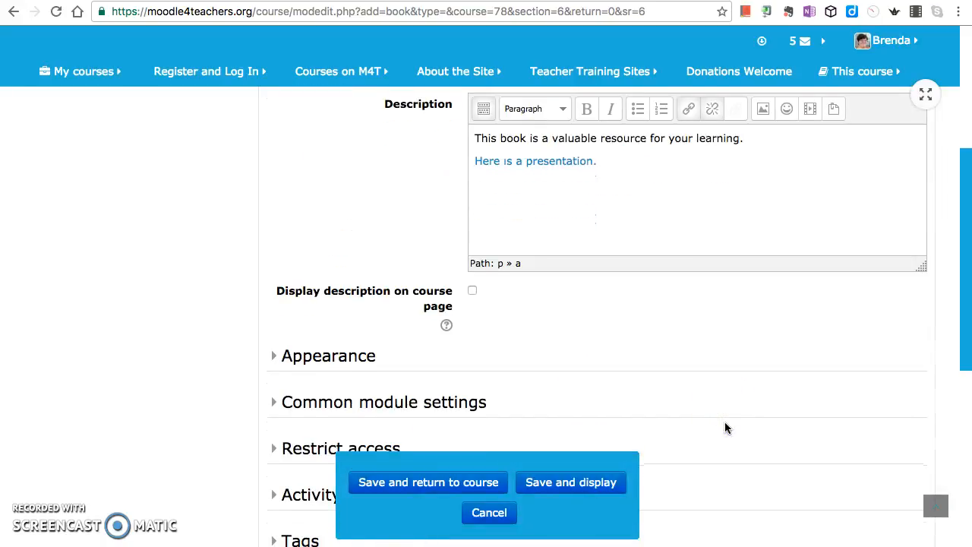
scroll(724, 428, up, 8)
click(681, 412)
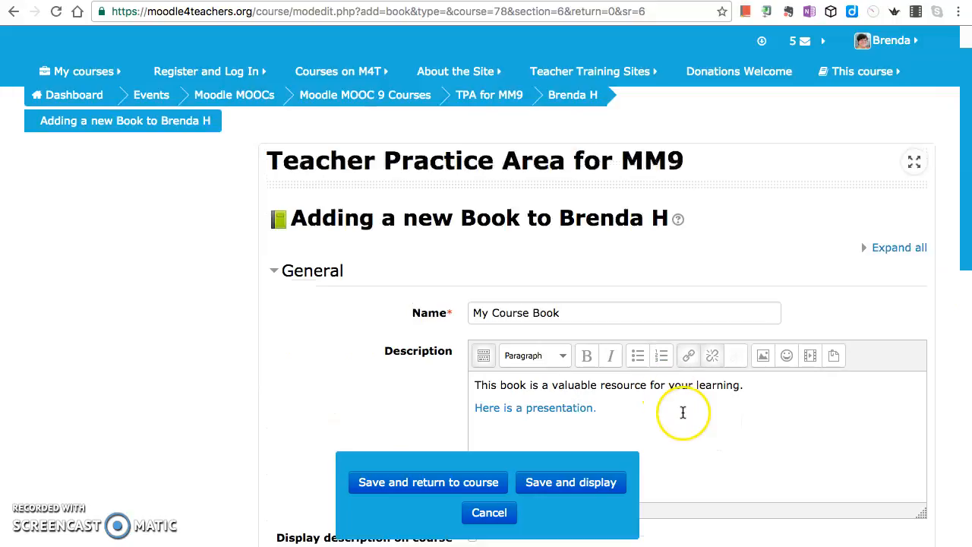
scroll(682, 413, down, 3)
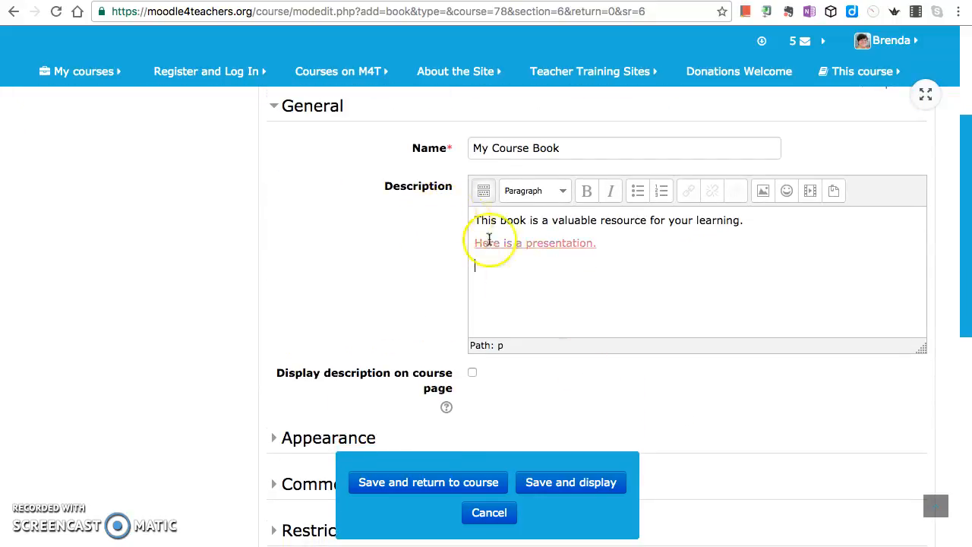
click(538, 286)
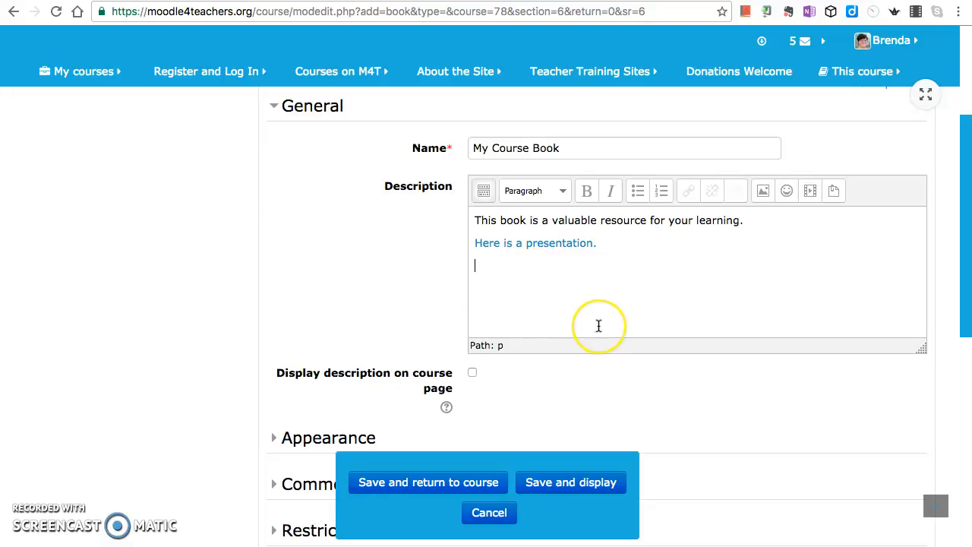
scroll(599, 325, down, 5)
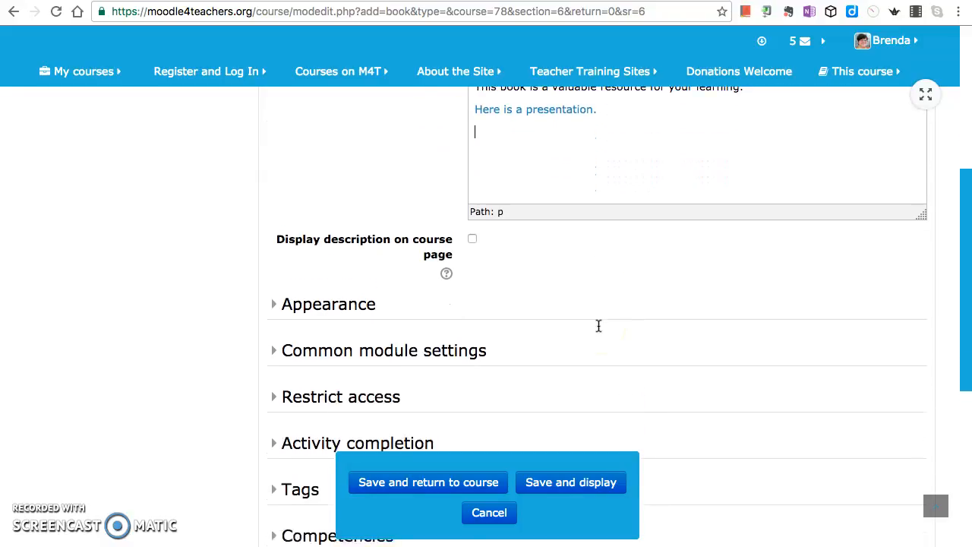
click(473, 216)
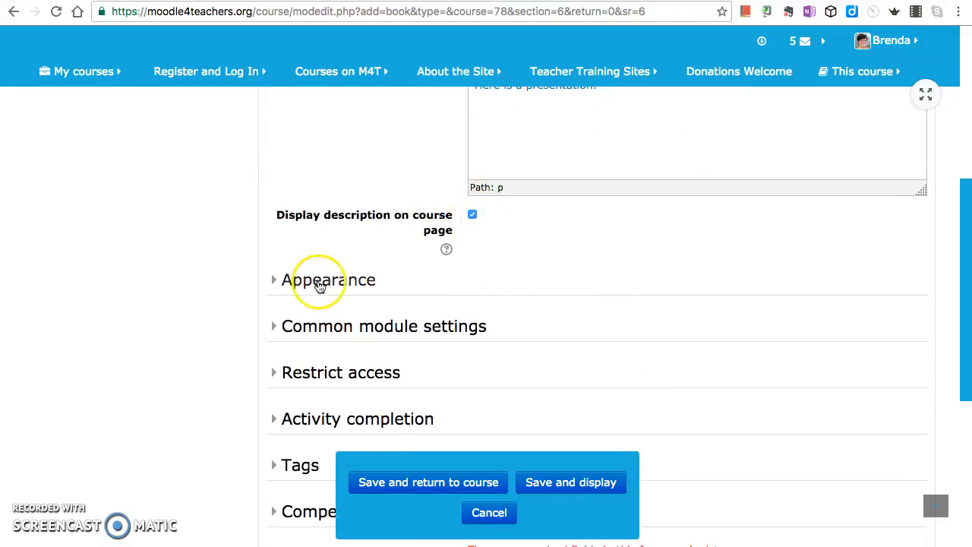
- Review the book's Appearance settings and the available navigation styles, leaving the style of navigation on Images
click(273, 279)
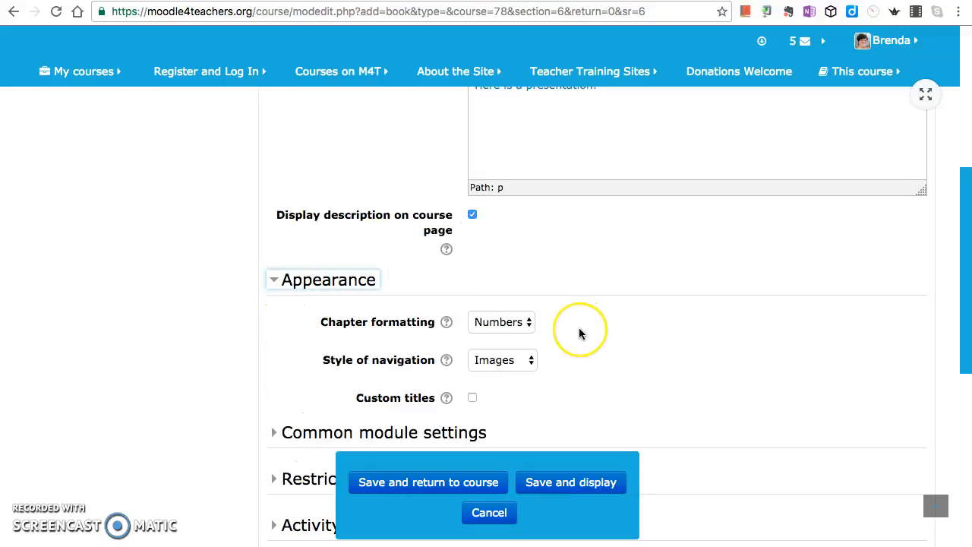
scroll(578, 332, down, 3)
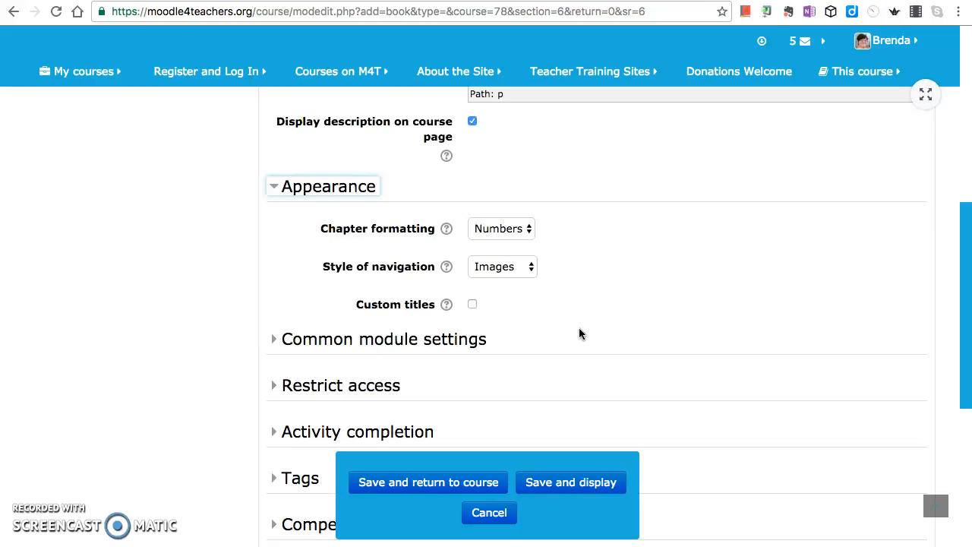
click(531, 267)
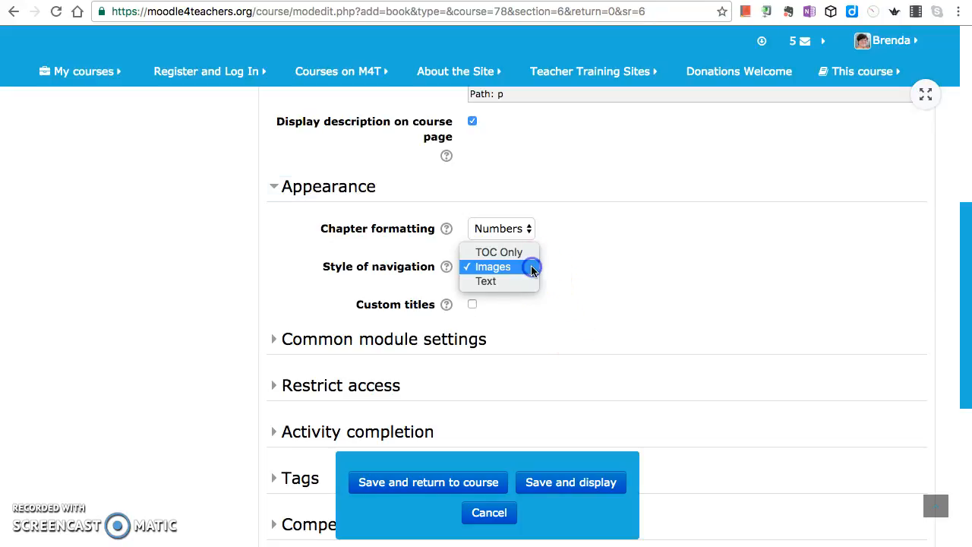
click(533, 269)
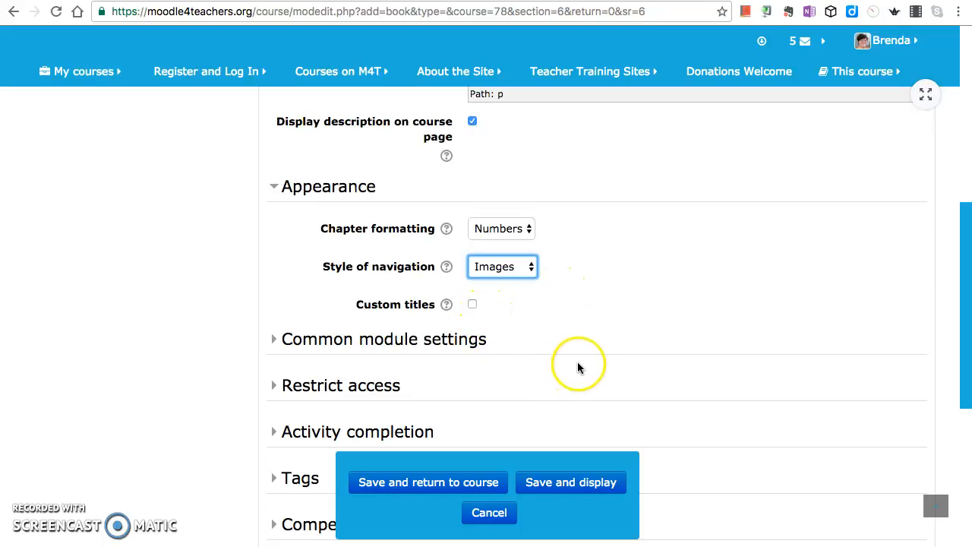
scroll(577, 366, down, 2)
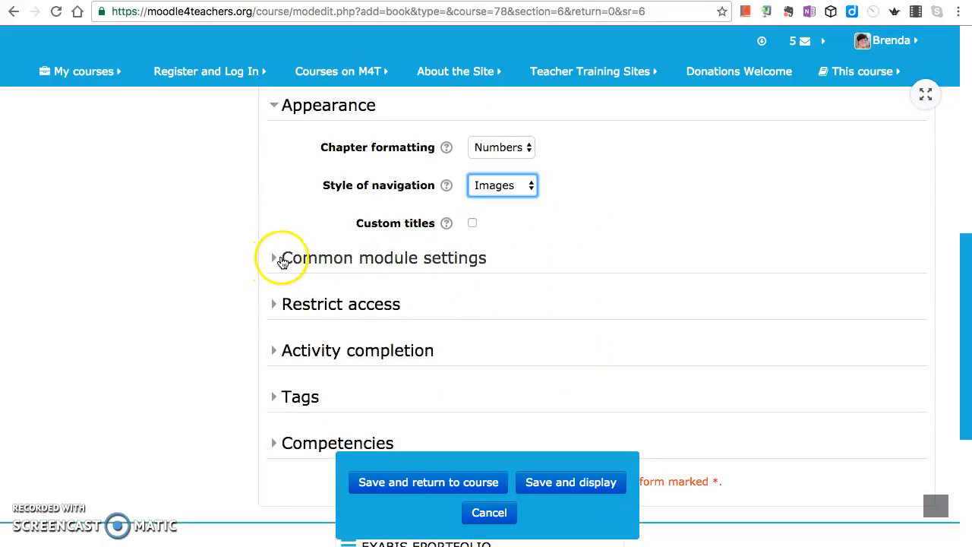
- Look through the book's Common module settings, Restrict access and Activity completion options
click(274, 258)
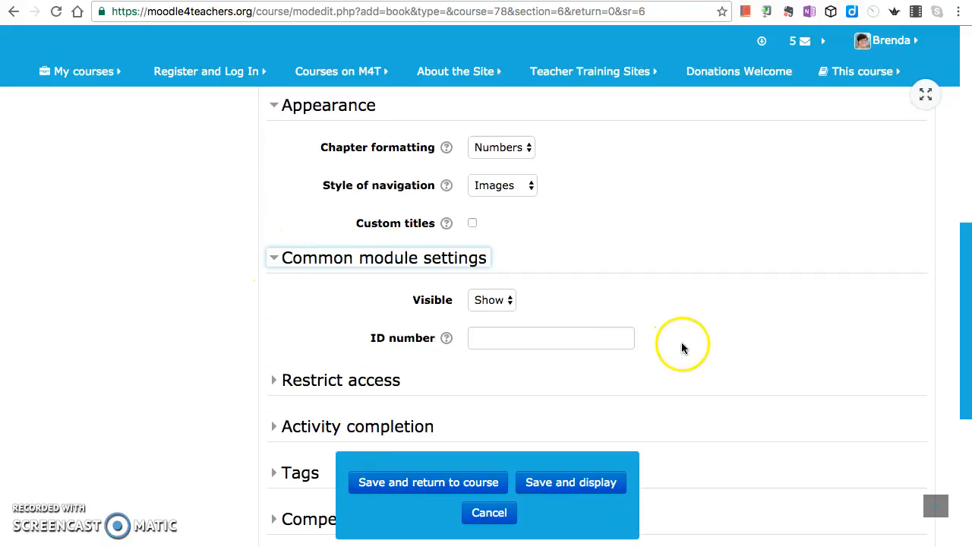
scroll(683, 349, down, 4)
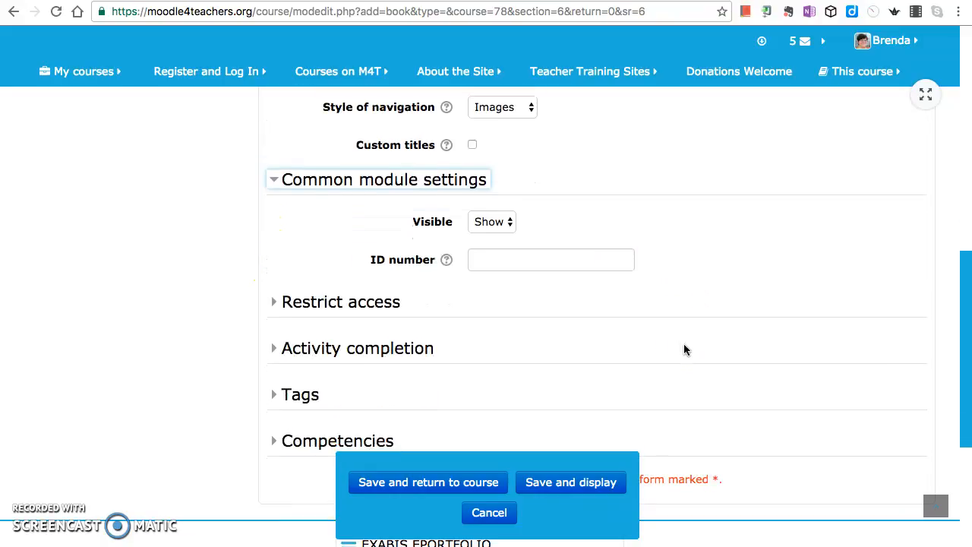
scroll(684, 349, down, 1)
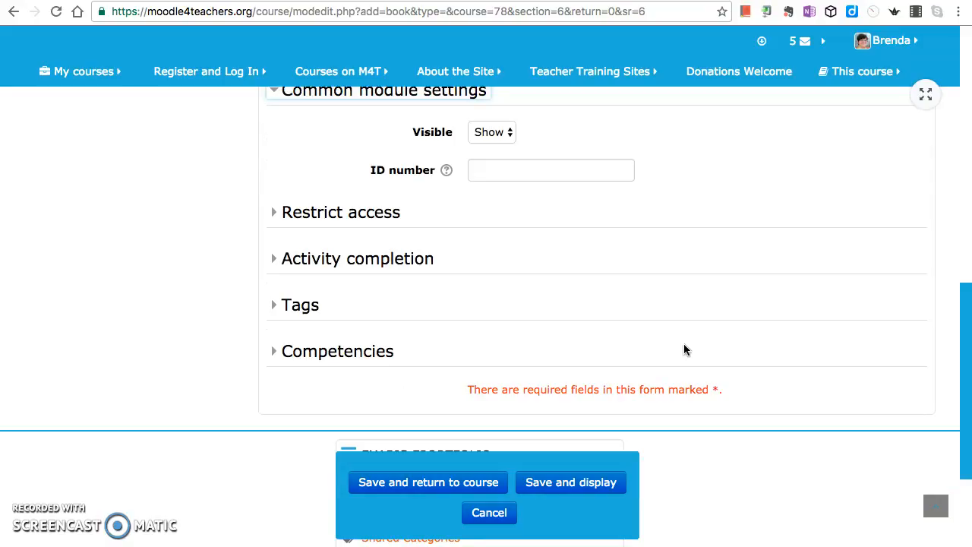
scroll(683, 349, down, 1)
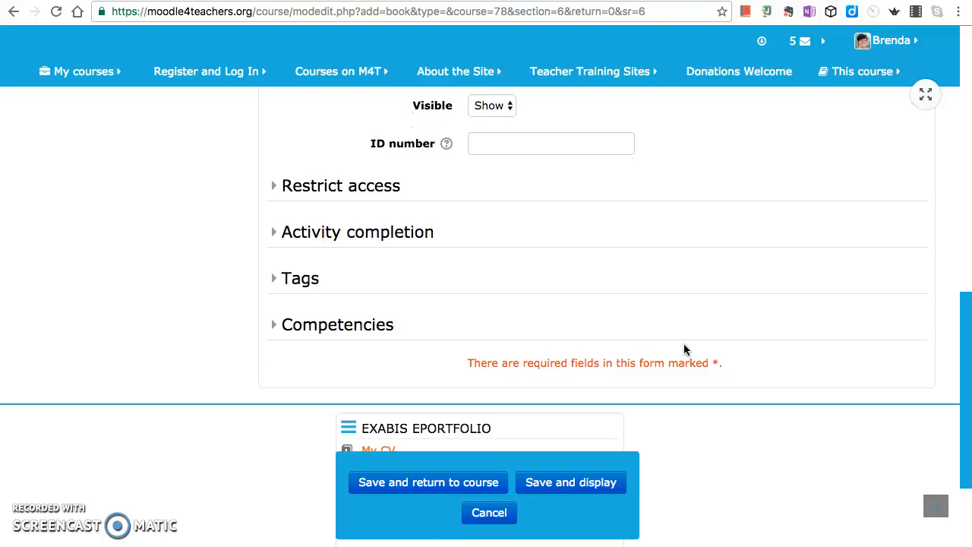
scroll(683, 349, down, 1)
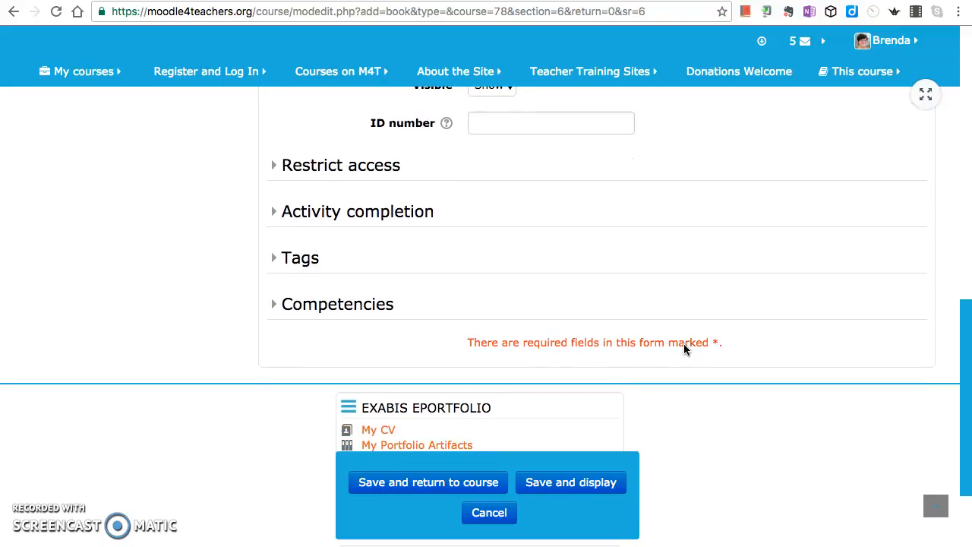
click(273, 165)
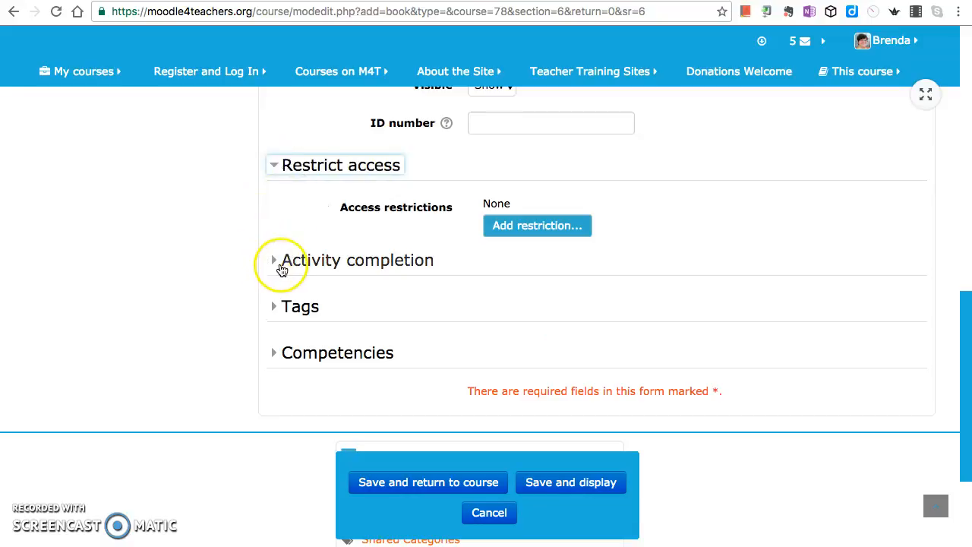
click(280, 263)
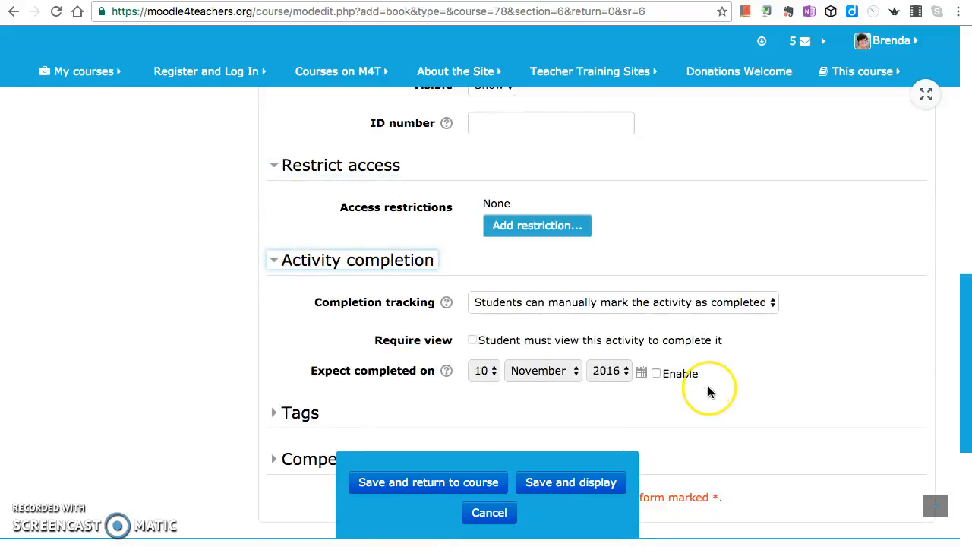
scroll(708, 391, down, 1)
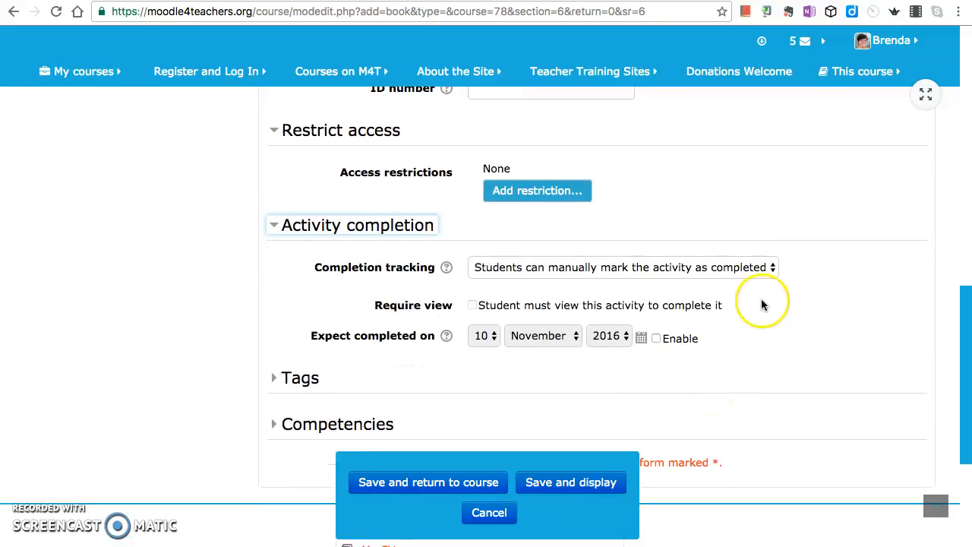
- Set completion tracking to "Show activity as complete when conditions are met" and require students to view the book to complete it
click(771, 267)
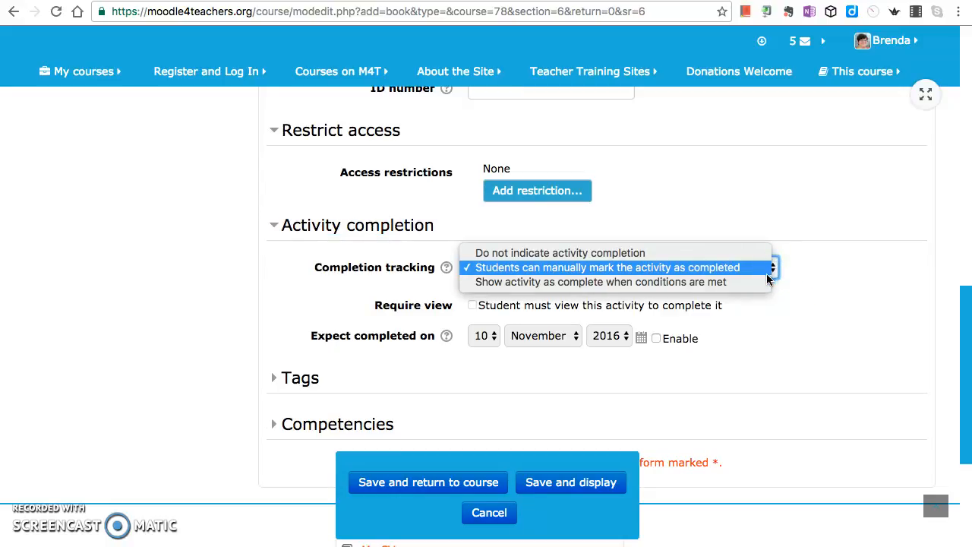
click(757, 282)
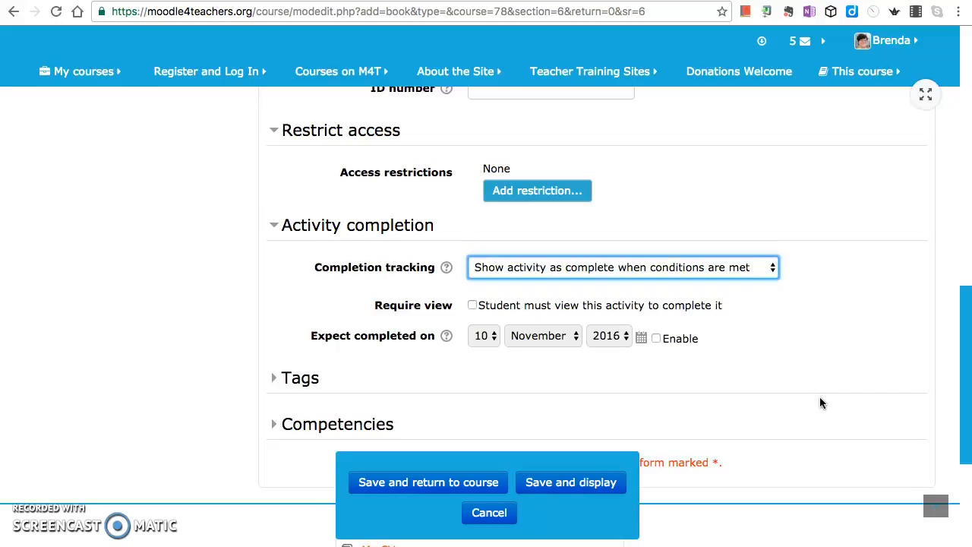
scroll(819, 403, down, 1)
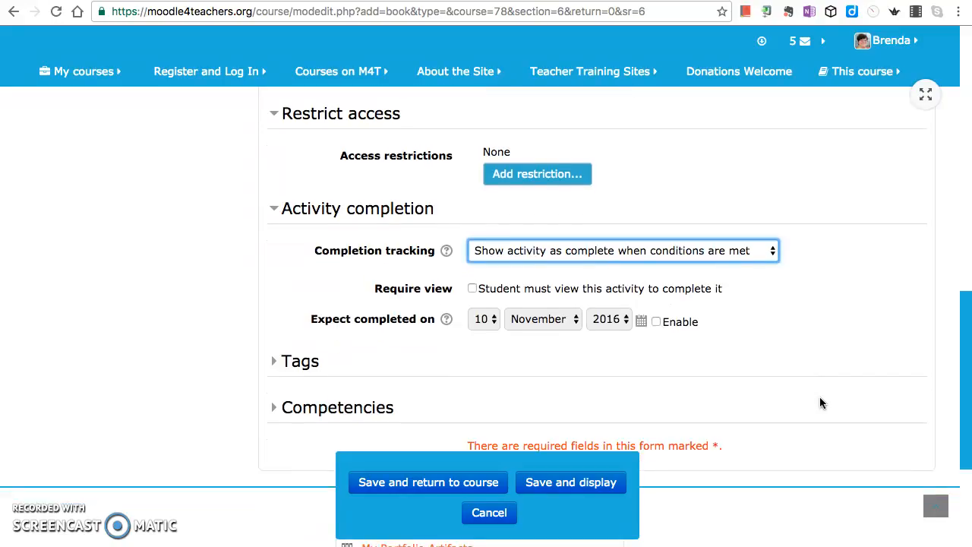
click(474, 289)
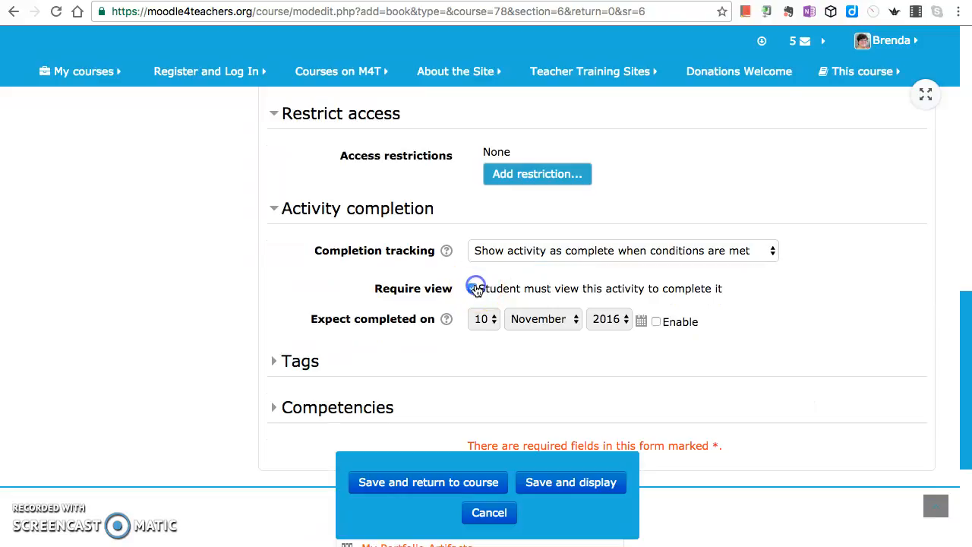
scroll(747, 370, down, 2)
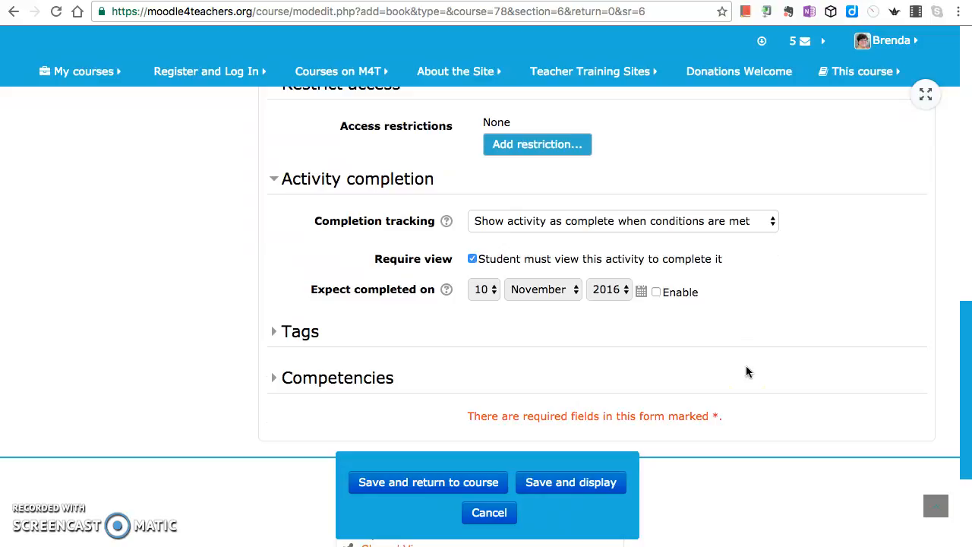
click(492, 290)
click(495, 290)
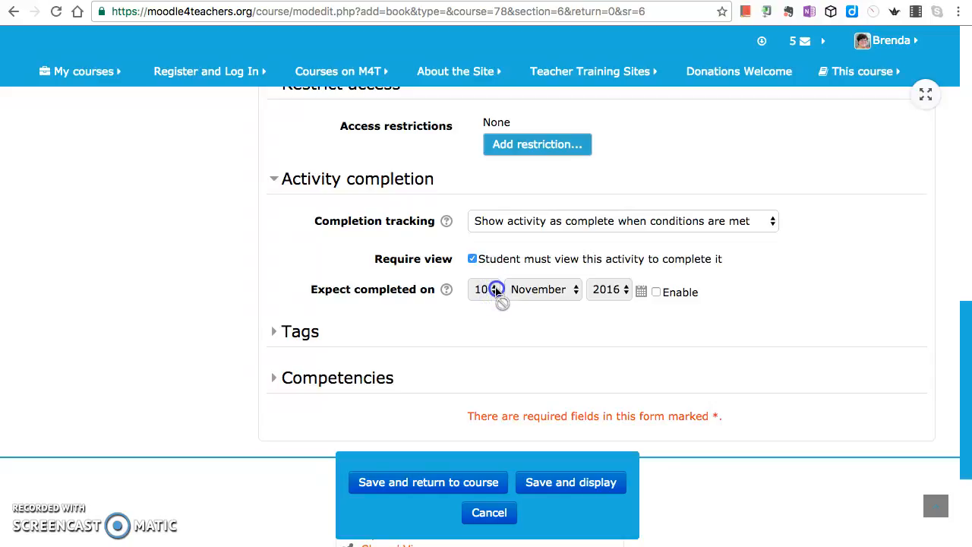
- Review the remaining book settings, save the book and return to the course
scroll(672, 363, down, 3)
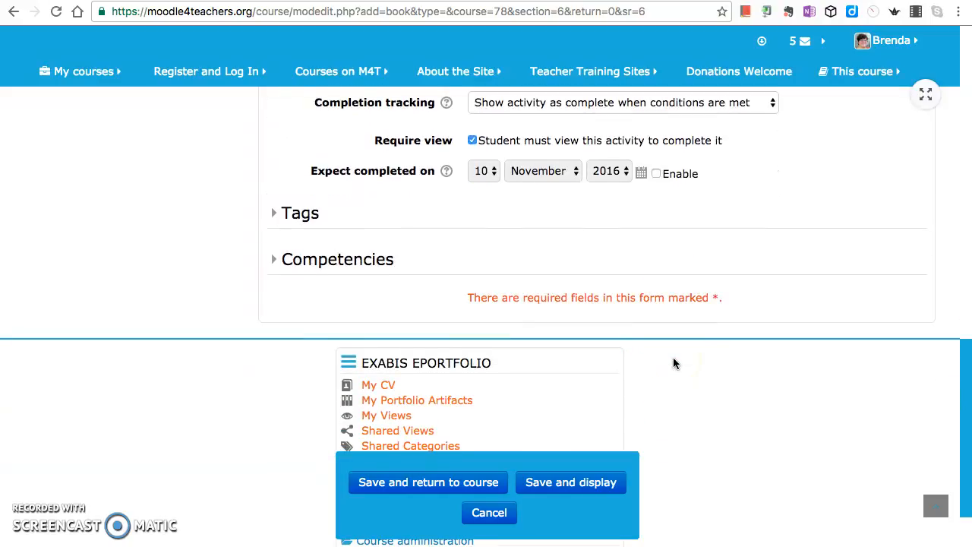
scroll(673, 363, up, 5)
scroll(673, 363, down, 4)
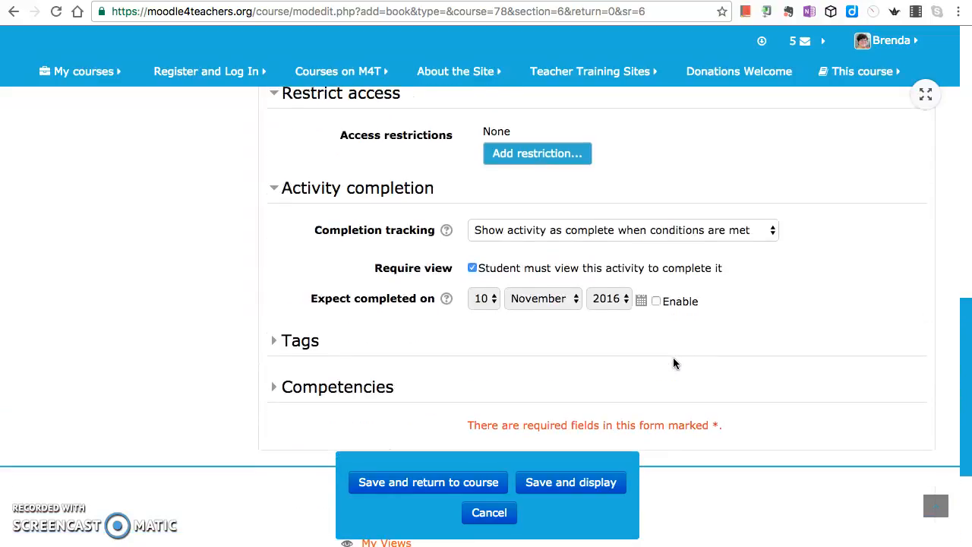
scroll(673, 363, up, 6)
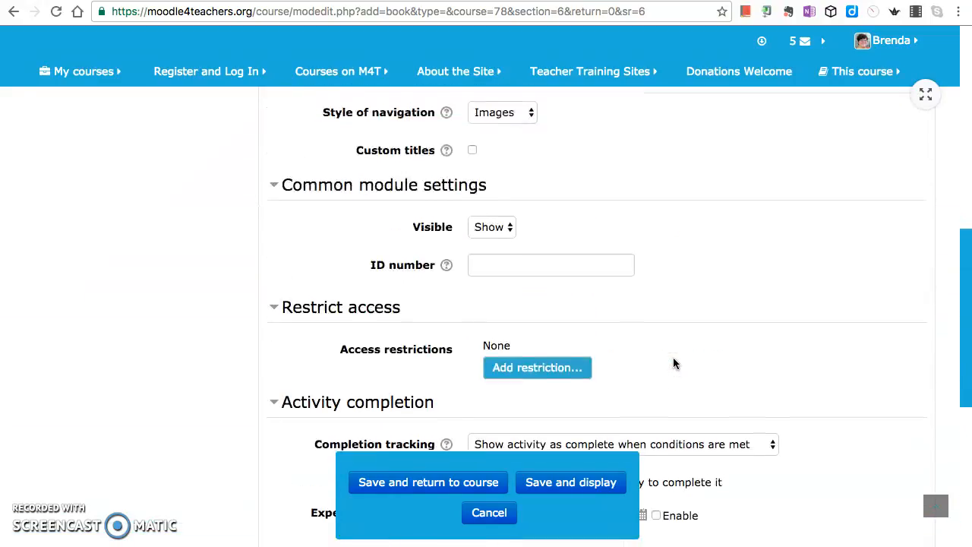
click(431, 486)
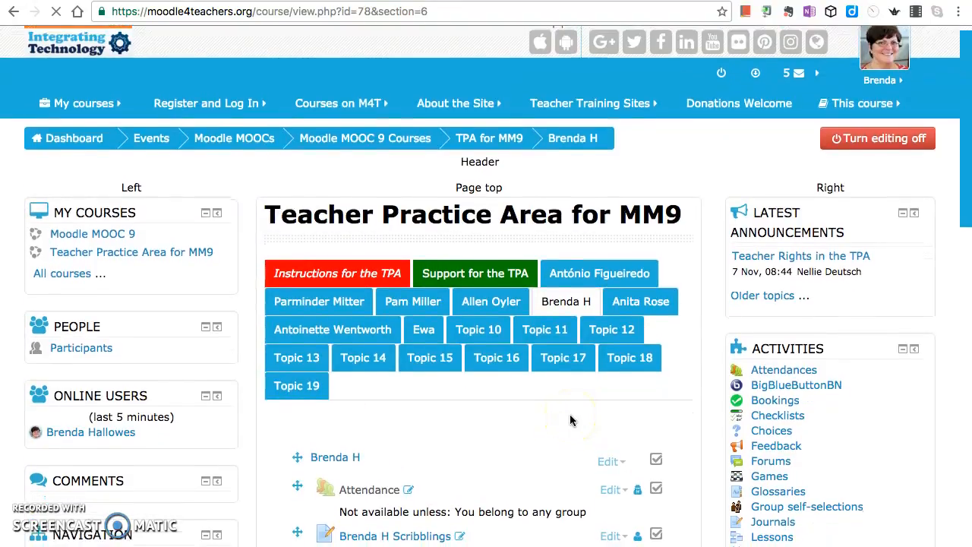
- Add a new File resource to the teacher's own section of the Teacher Practice Area
scroll(571, 420, down, 5)
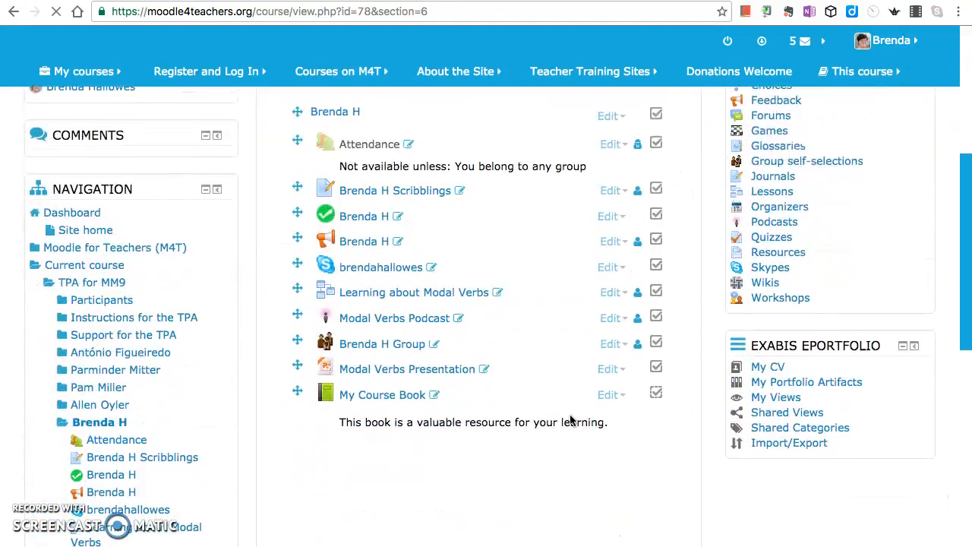
scroll(571, 420, down, 4)
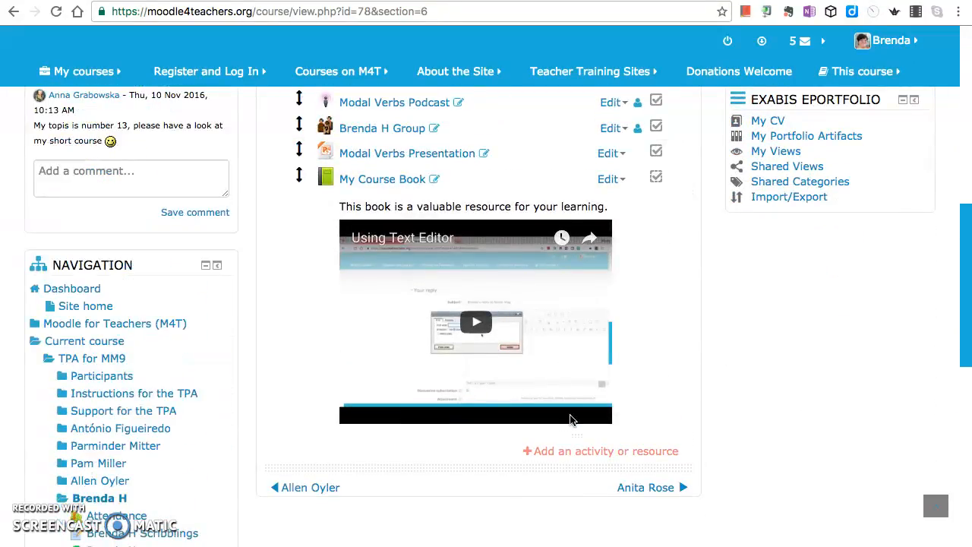
click(584, 452)
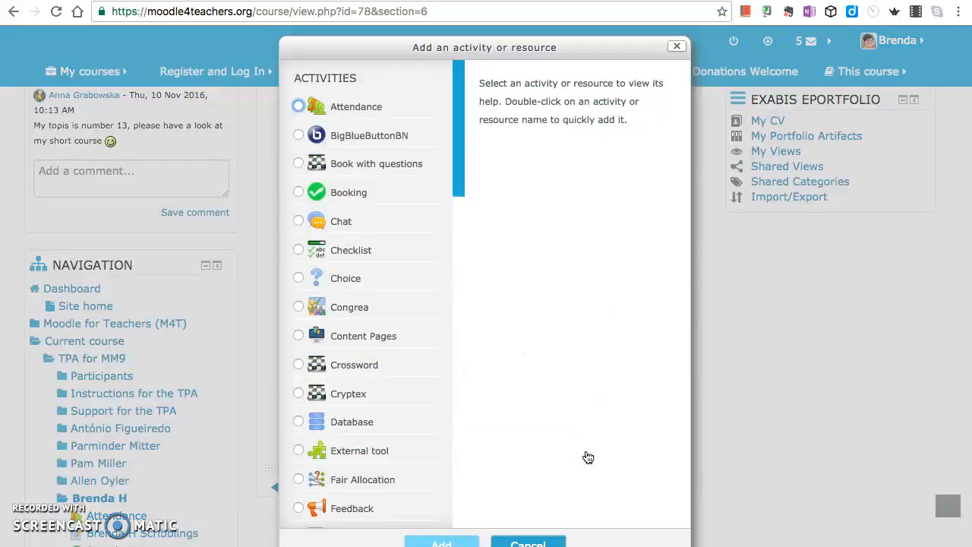
scroll(446, 456, down, 5)
scroll(447, 456, down, 10)
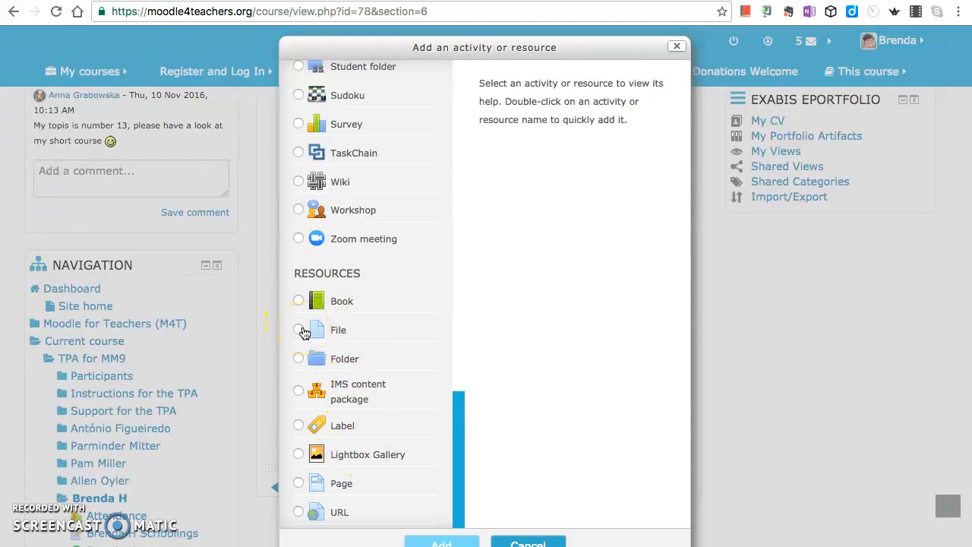
click(298, 334)
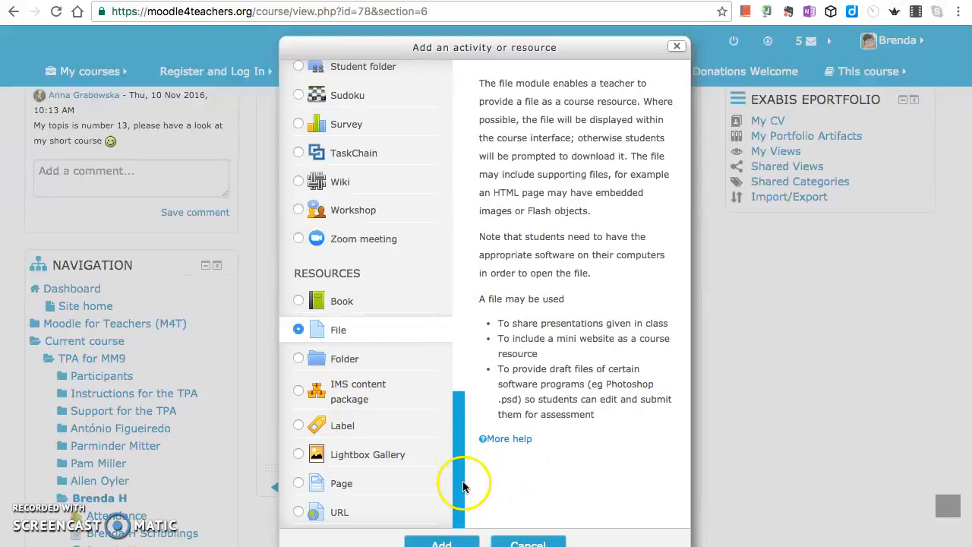
click(441, 544)
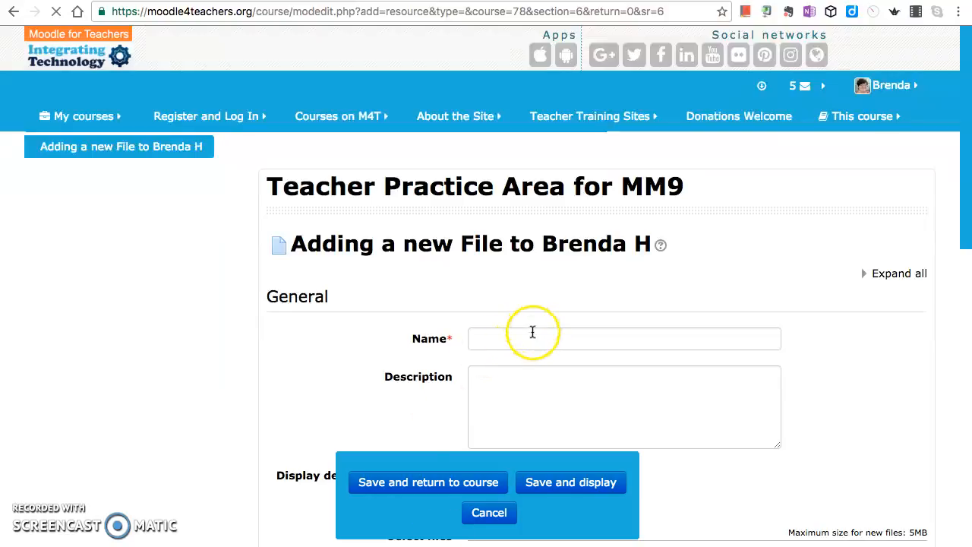
- Name the file resource Modal Verbs and enter the description "This file contains a link to a presentation on Modal Verbs."
click(536, 340)
text(Modal Verbs)
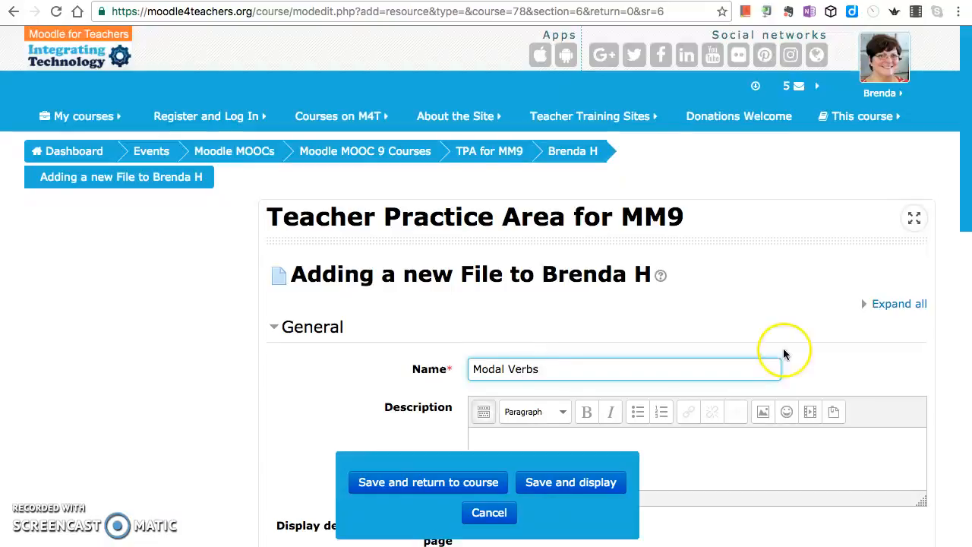
scroll(762, 435, down, 3)
click(507, 303)
text(A)
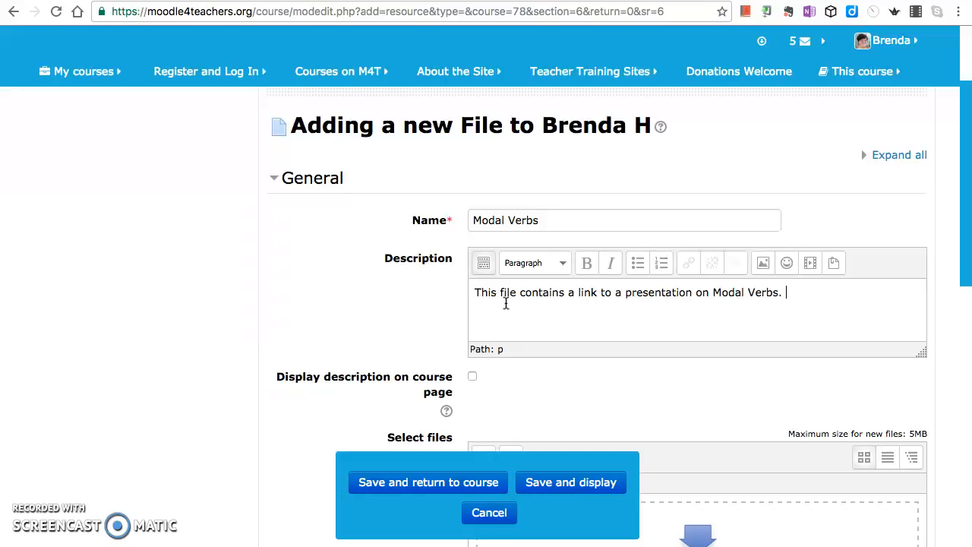
- Start a link on the words "presentation on Modal Verbs." in the description and browse for the file to link
click(624, 293)
drag(624, 293, 793, 292)
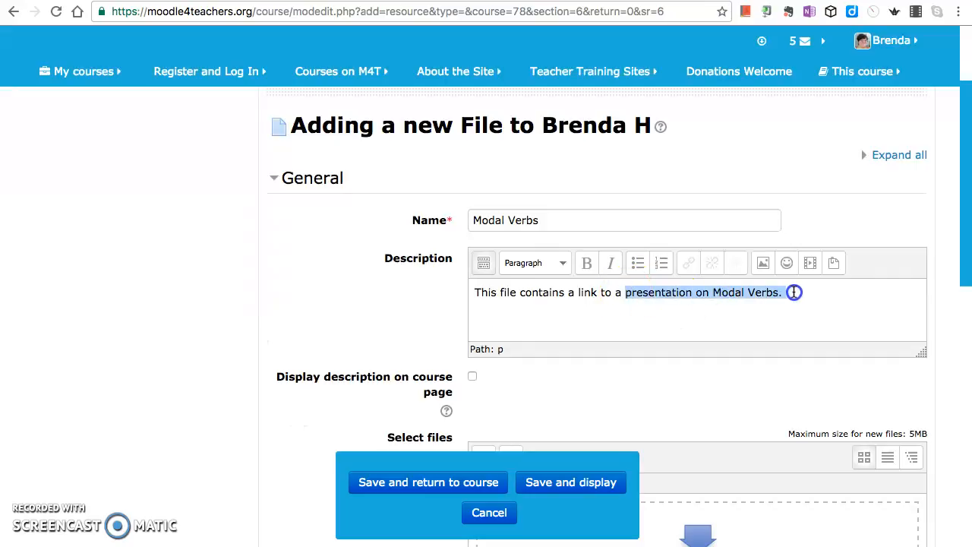
click(691, 263)
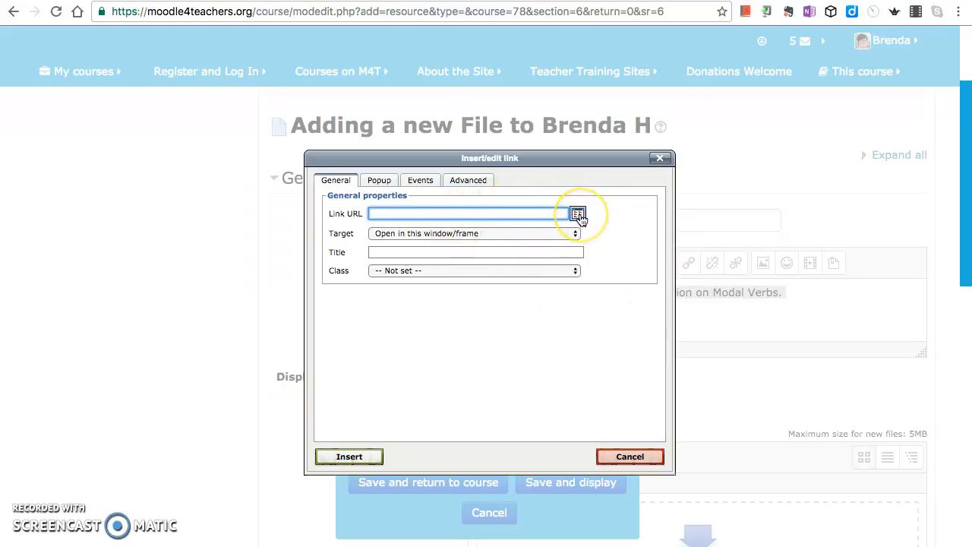
click(577, 215)
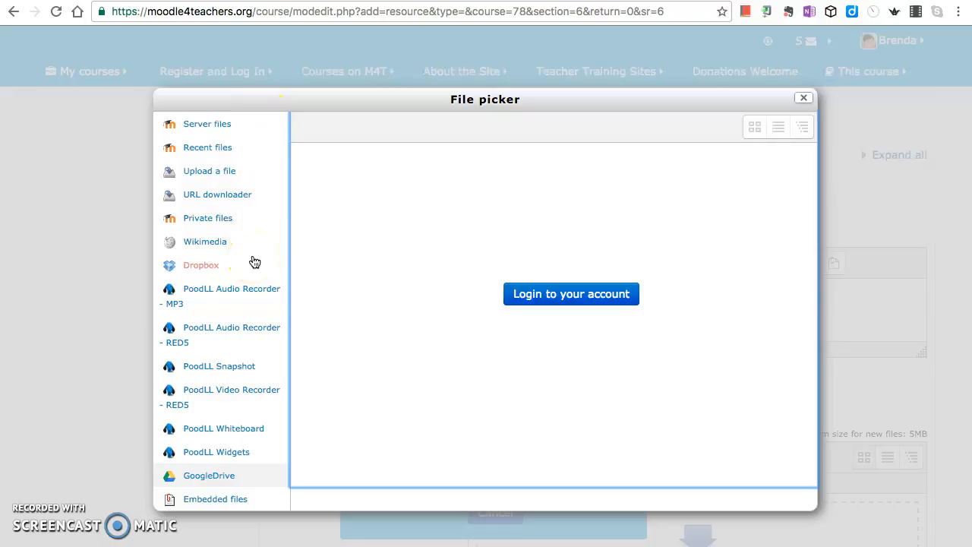
- Connect the file picker to Google Drive by logging in with the first listed Google account
click(205, 475)
click(550, 297)
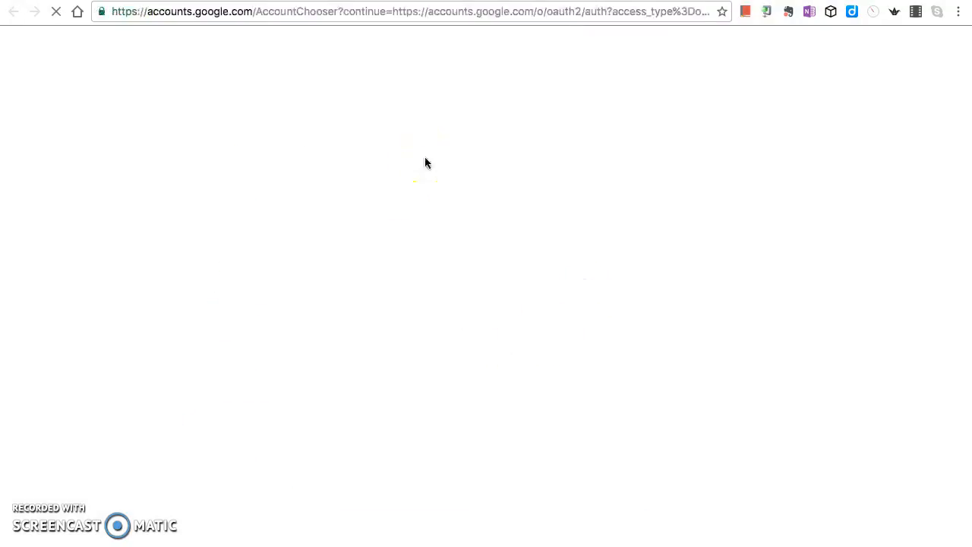
click(455, 155)
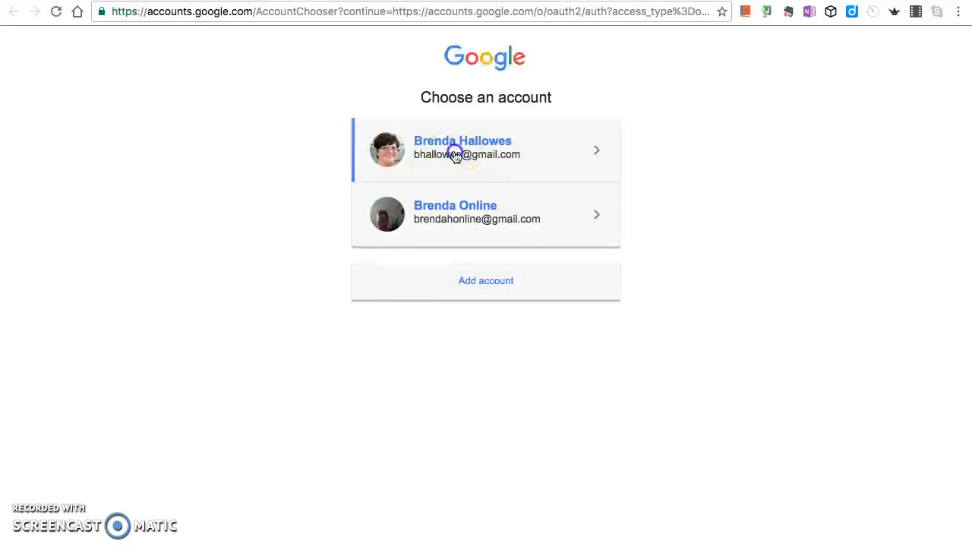
click(454, 145)
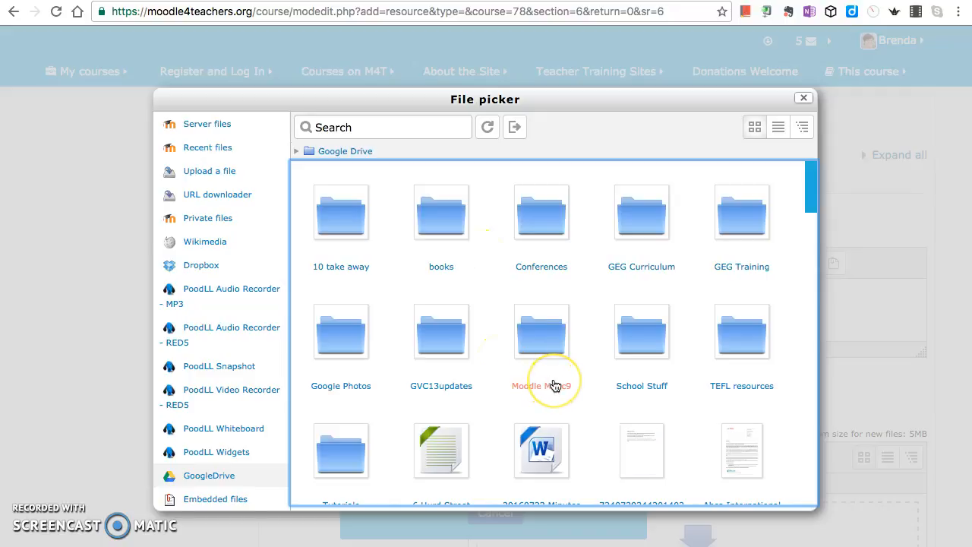
- Open the TEFL resources folder in Google Drive and choose the presentation the-modal-verbs.pptx
scroll(554, 386, down, 2)
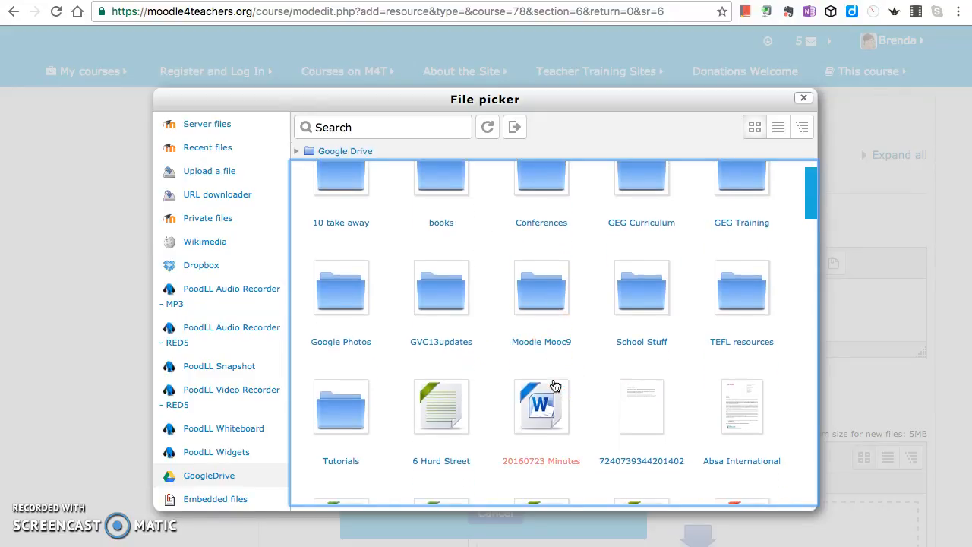
scroll(554, 385, down, 5)
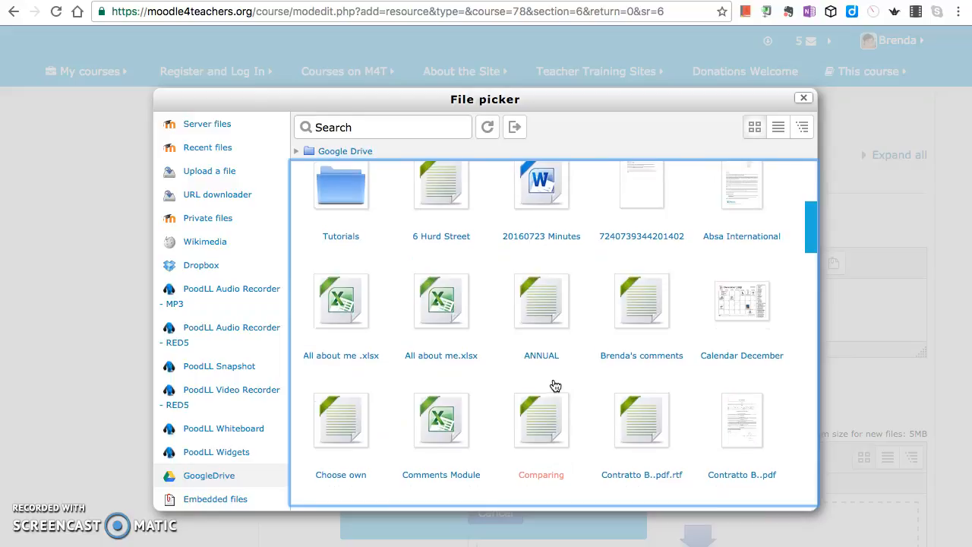
scroll(554, 386, up, 5)
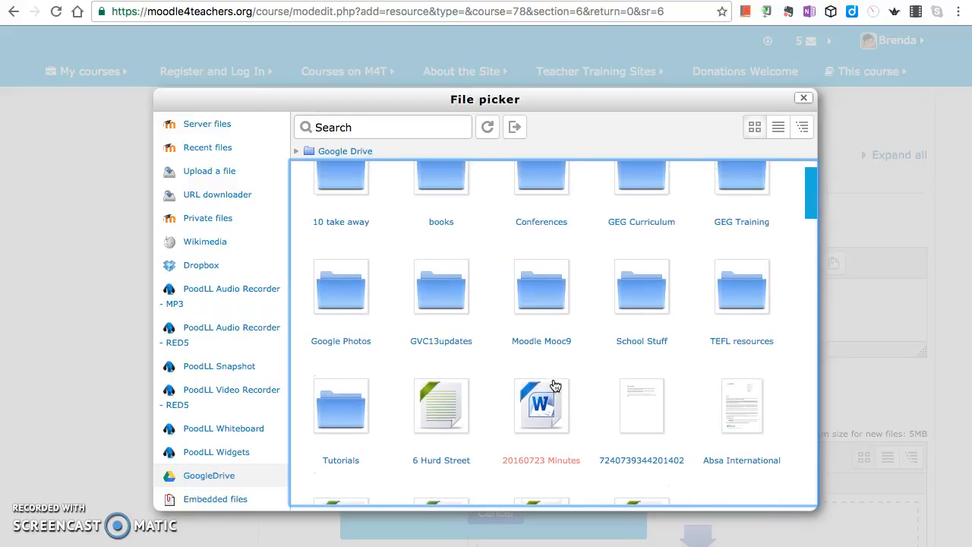
click(743, 306)
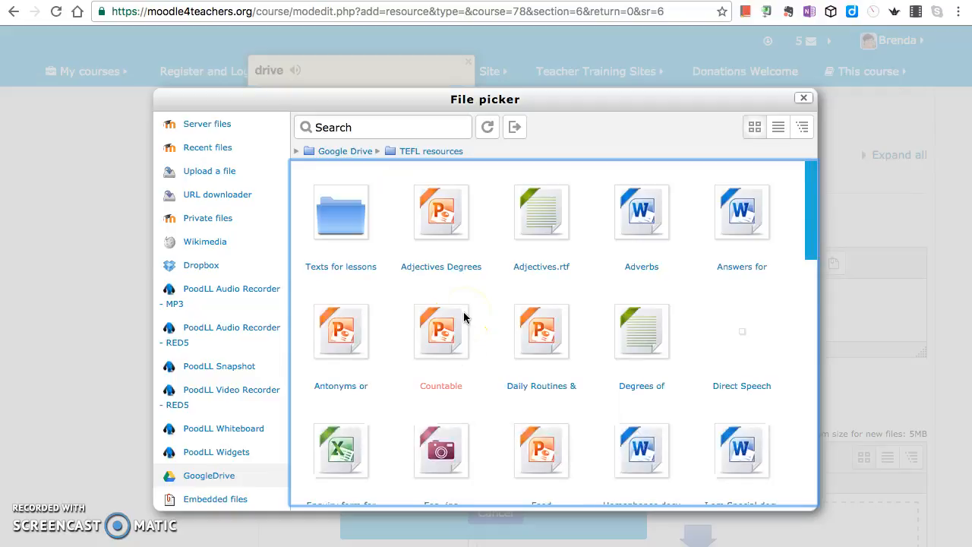
scroll(464, 317, down, 1)
scroll(464, 318, down, 10)
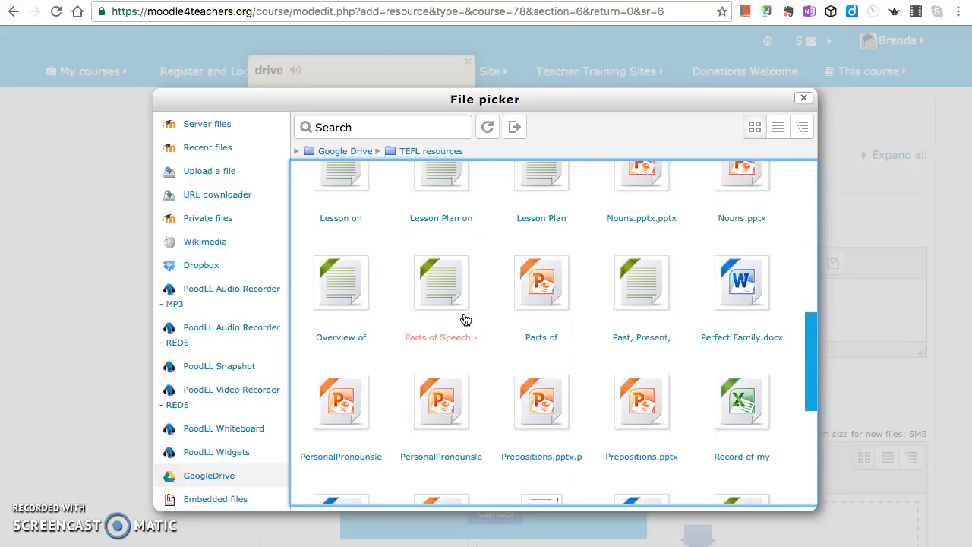
scroll(466, 319, down, 4)
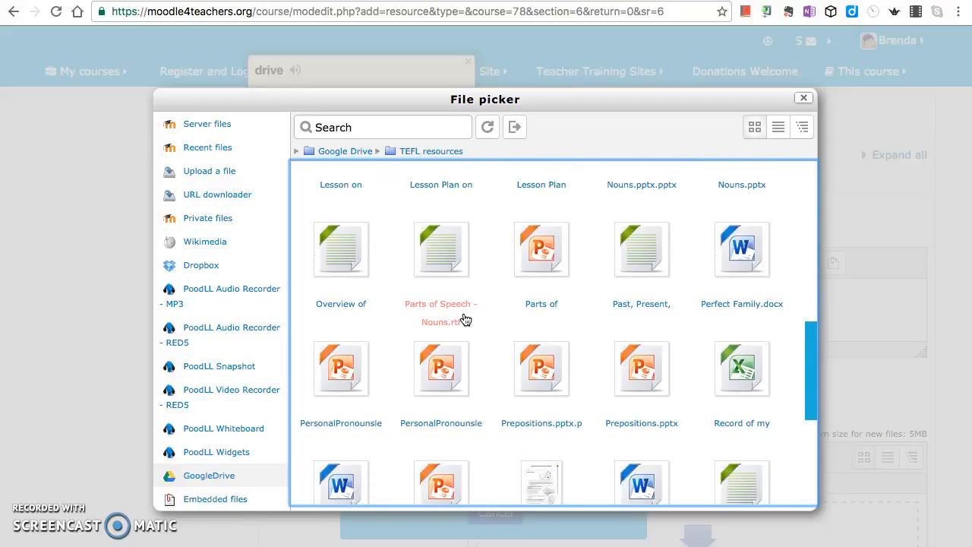
scroll(465, 319, down, 2)
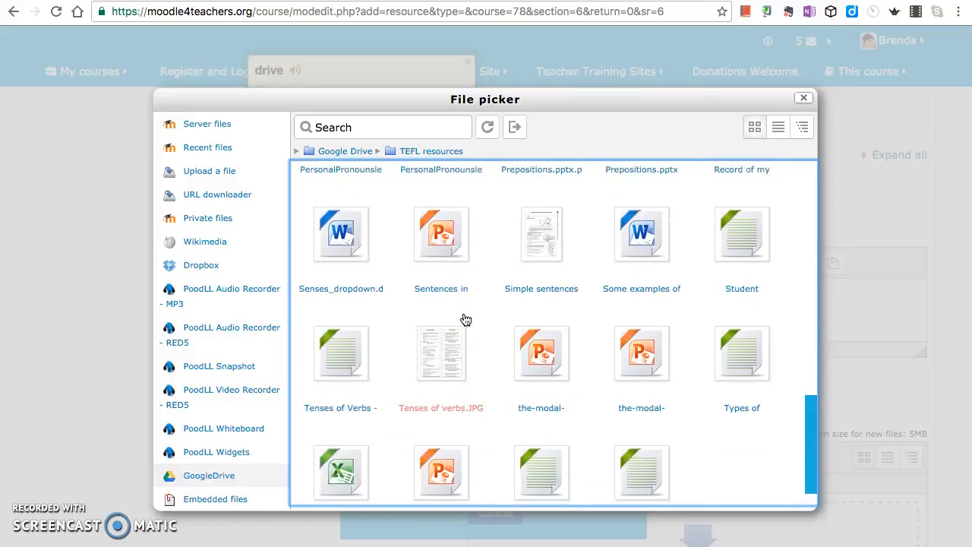
click(643, 355)
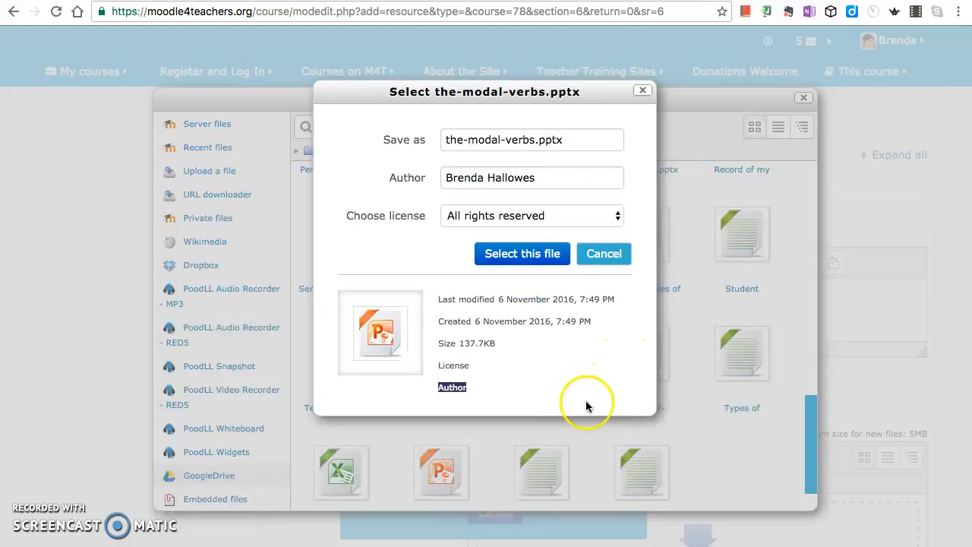
- Set the license of the-modal-verbs.pptx to Public domain
click(541, 252)
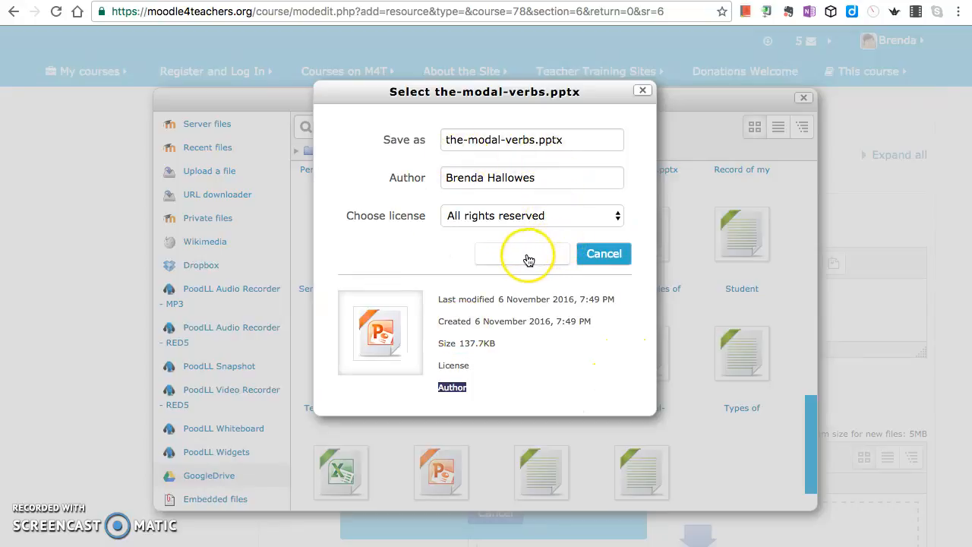
click(619, 218)
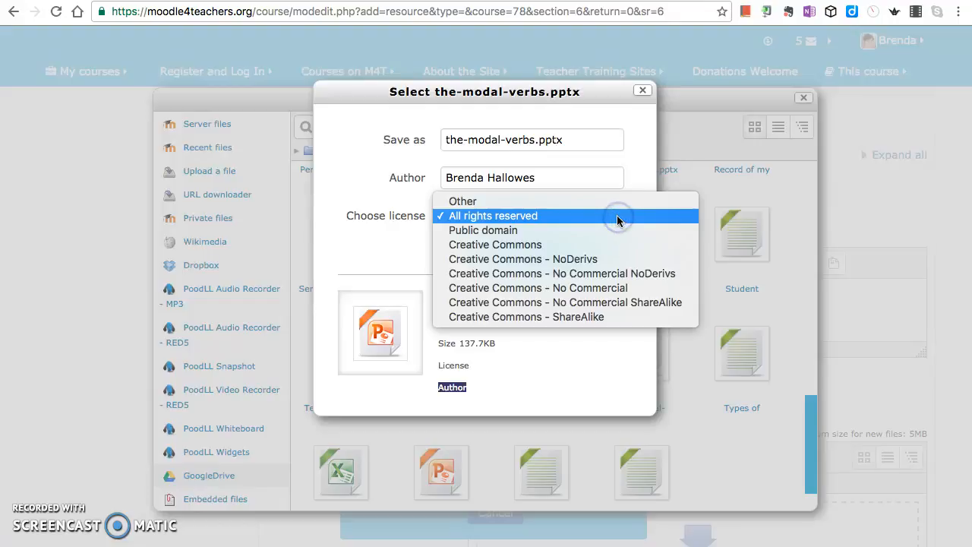
click(609, 230)
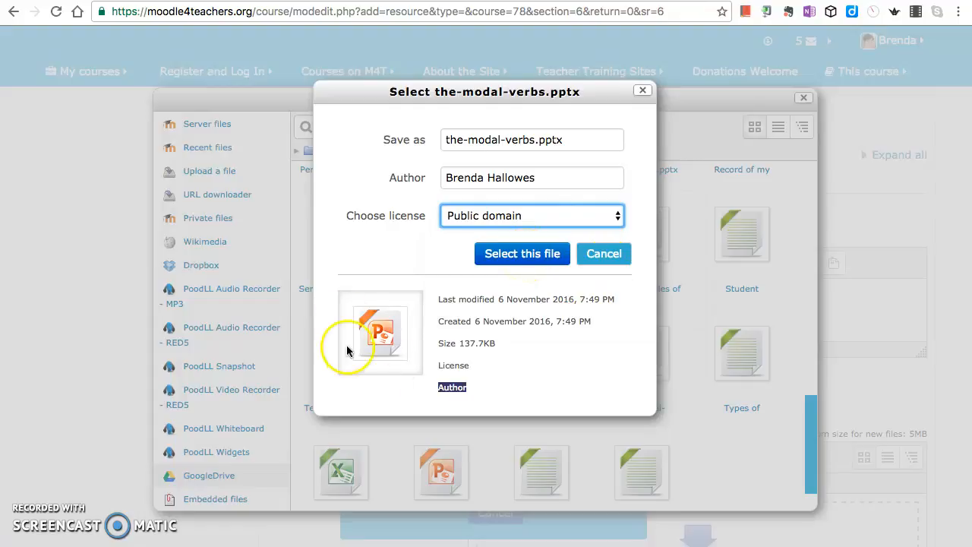
- Link the selected words to the-modal-verbs.pptx and title the link "View this presentation on Modal Verbs"
click(513, 259)
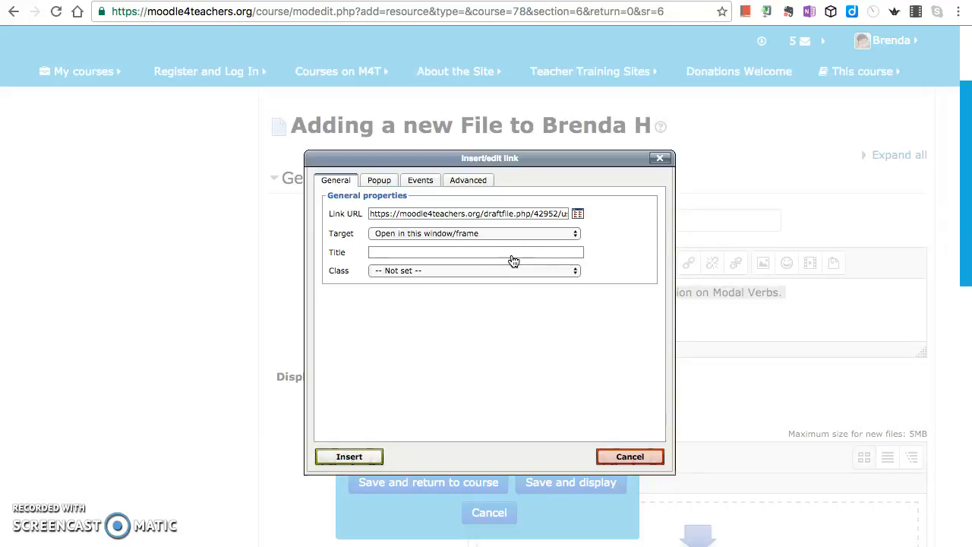
click(417, 251)
text(View this pres)
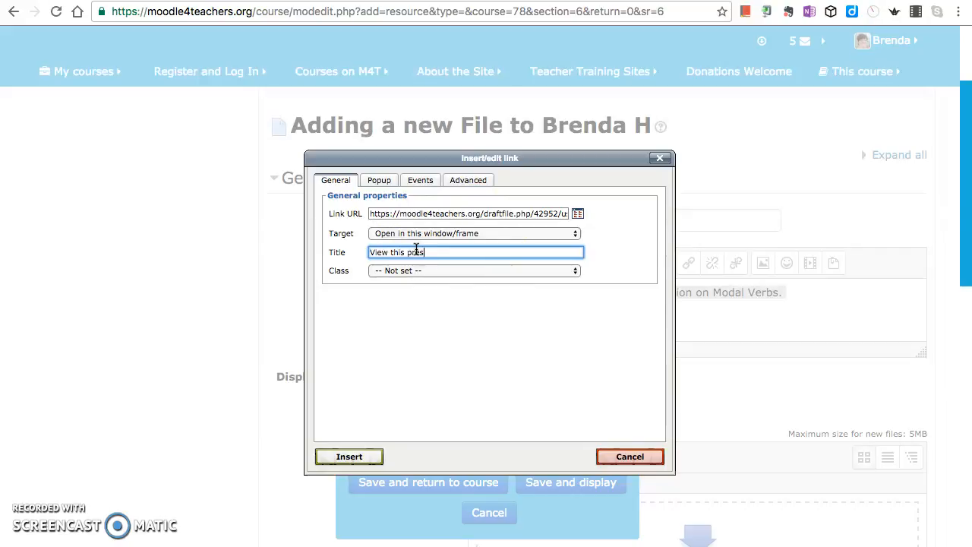
text( of)
click(360, 457)
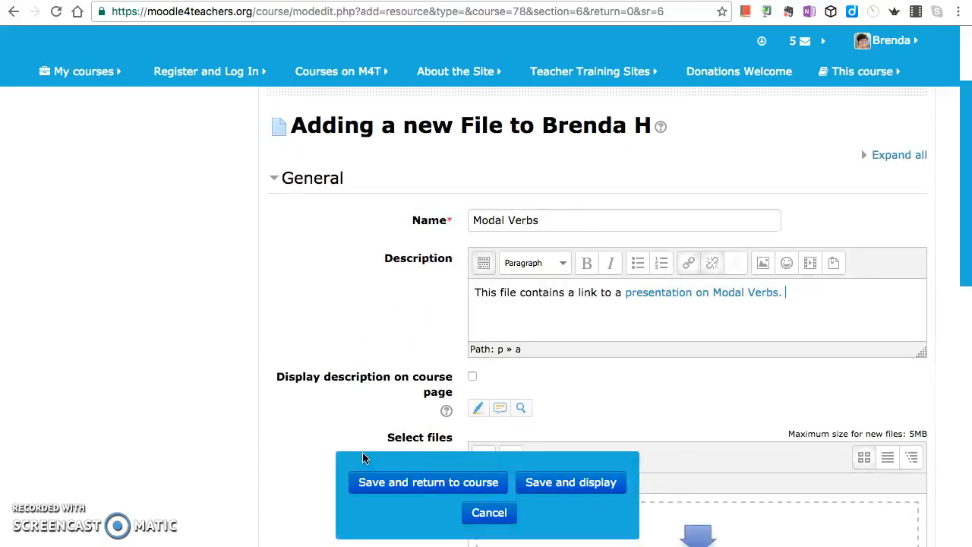
- Try to save the Modal Verbs file resource and return to the course
click(423, 486)
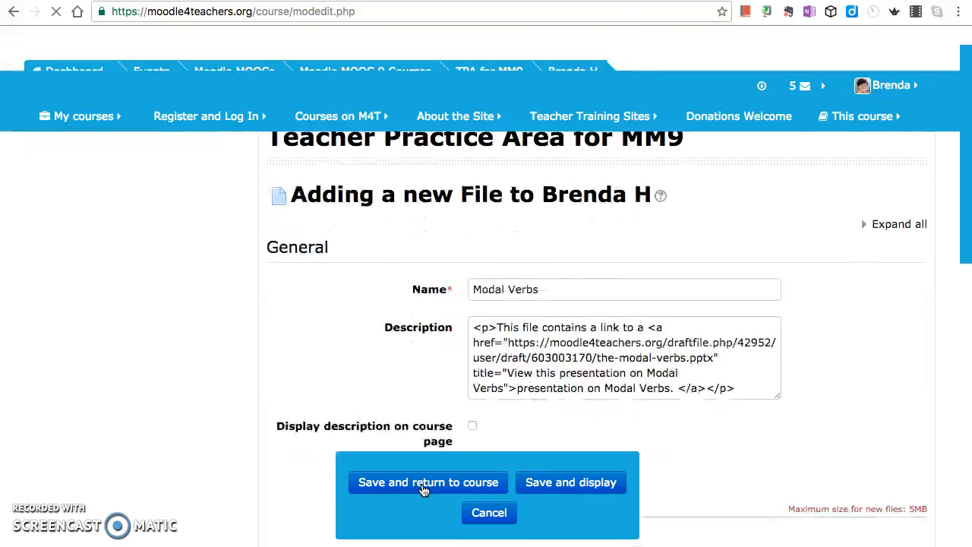
scroll(424, 490, up, 2)
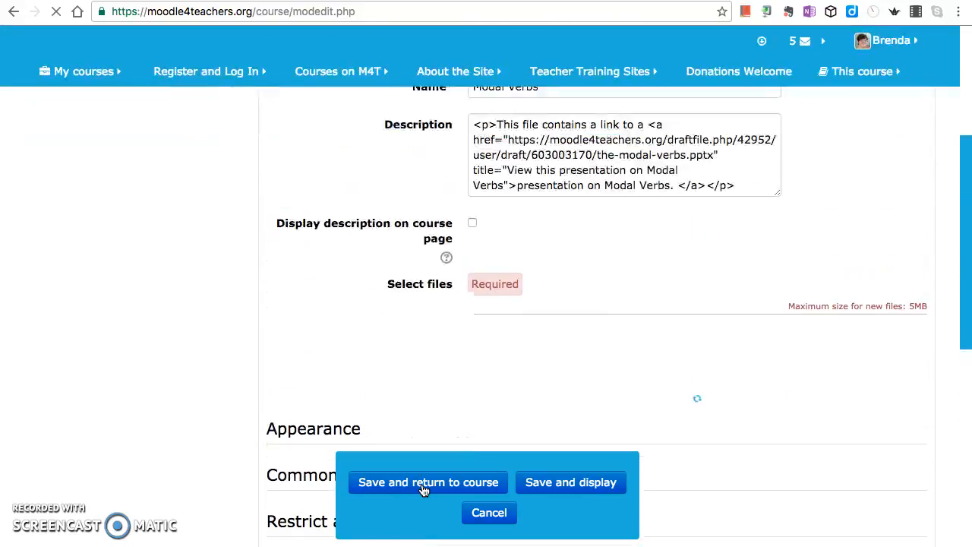
scroll(424, 490, up, 2)
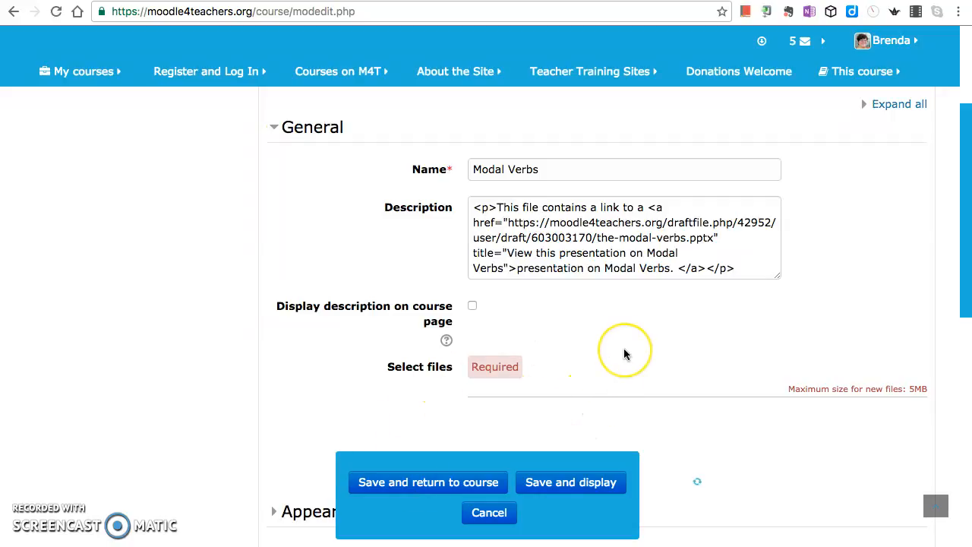
scroll(624, 355, down, 1)
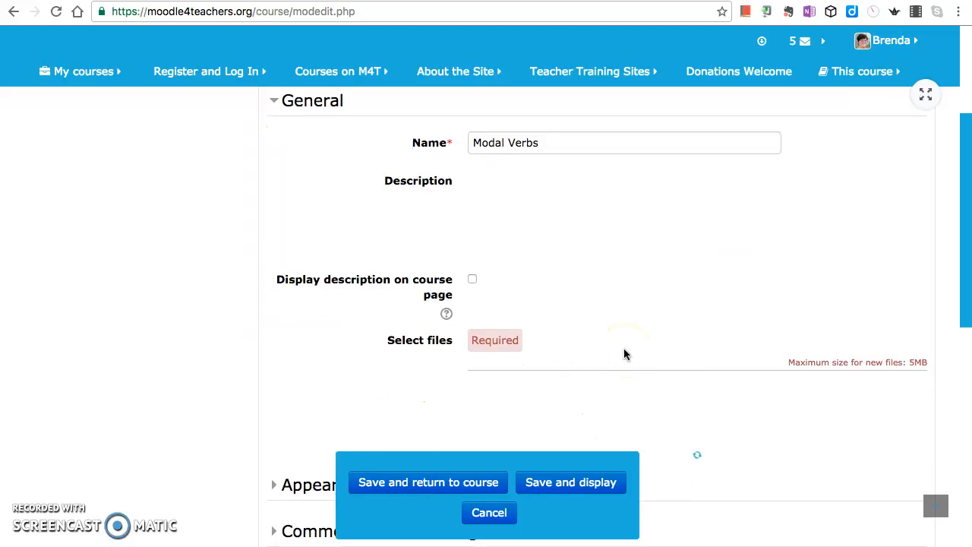
click(653, 416)
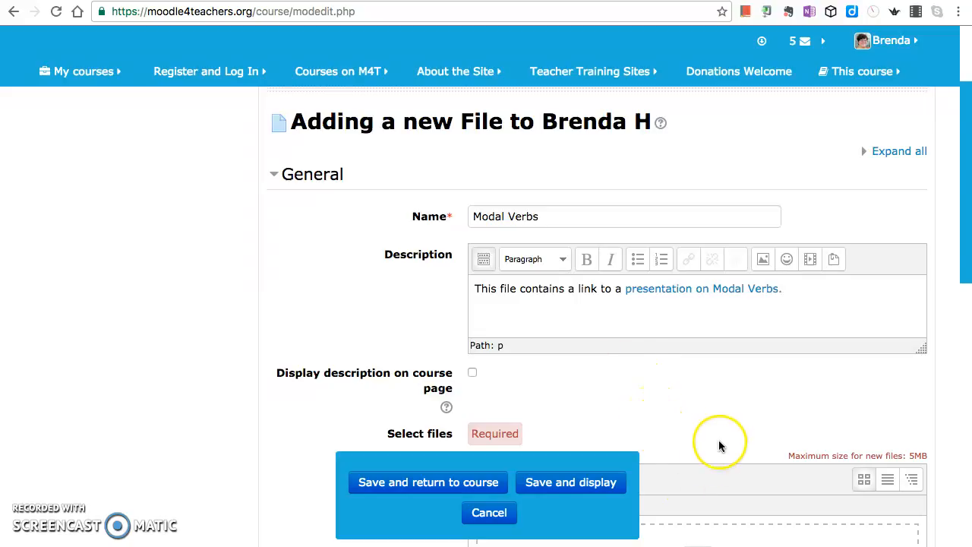
click(445, 488)
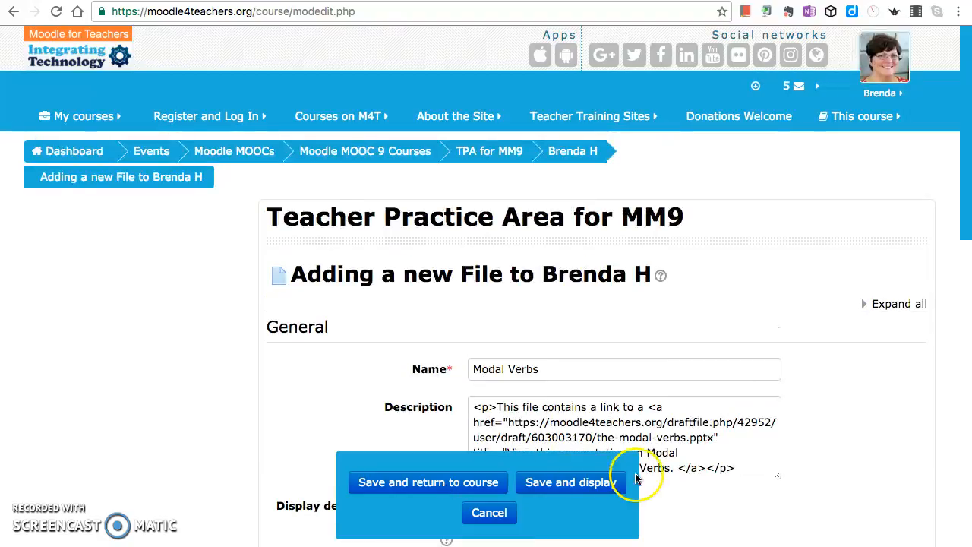
- Try to save the Modal Verbs file resource and display it instead
click(593, 483)
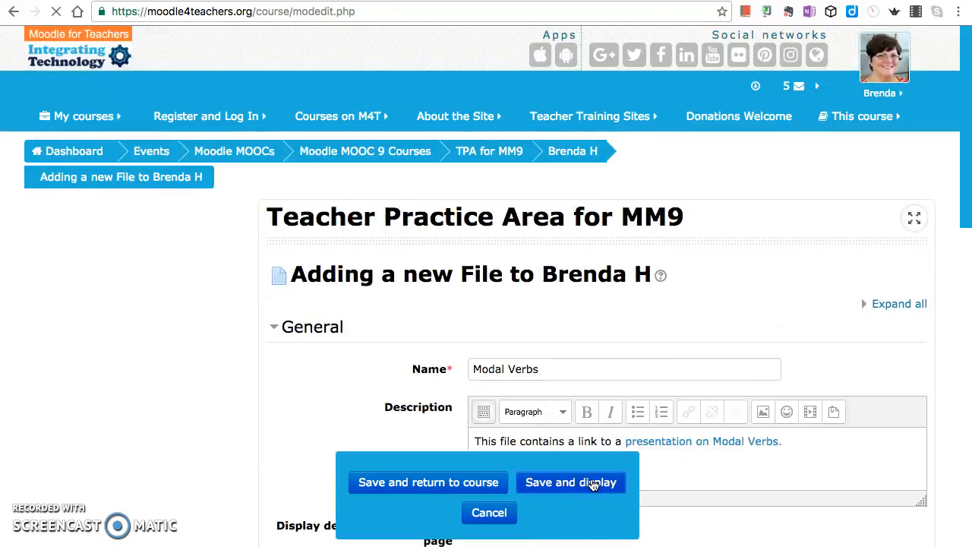
click(727, 520)
click(486, 514)
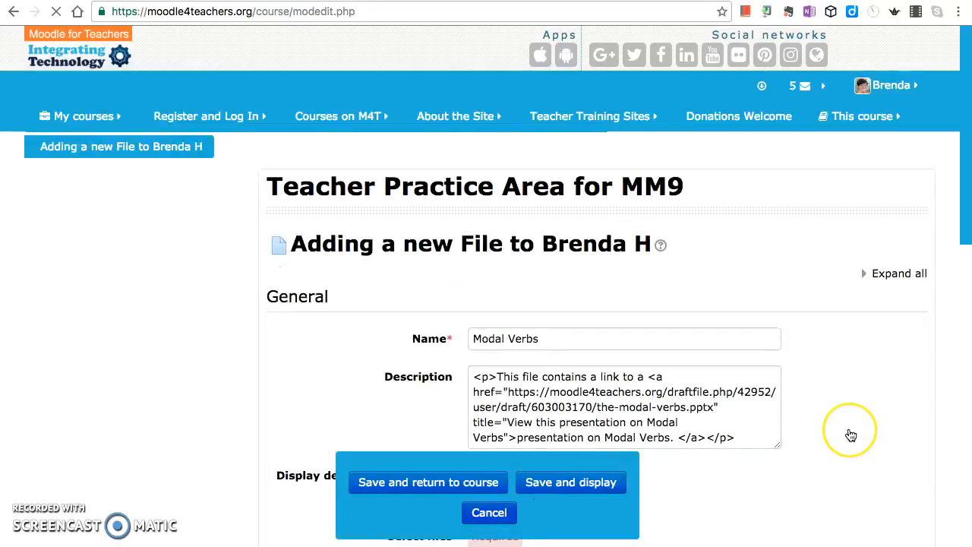
scroll(849, 434, down, 10)
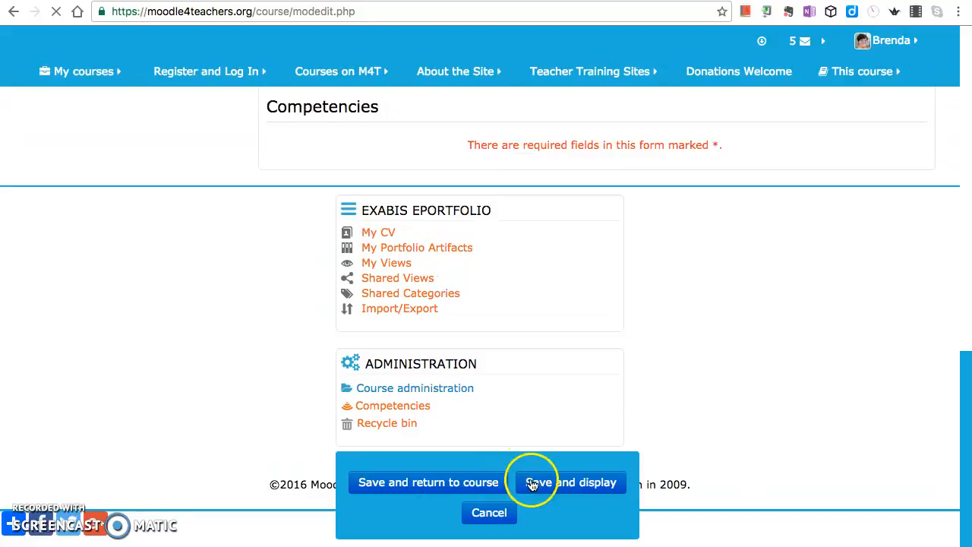
scroll(775, 351, up, 10)
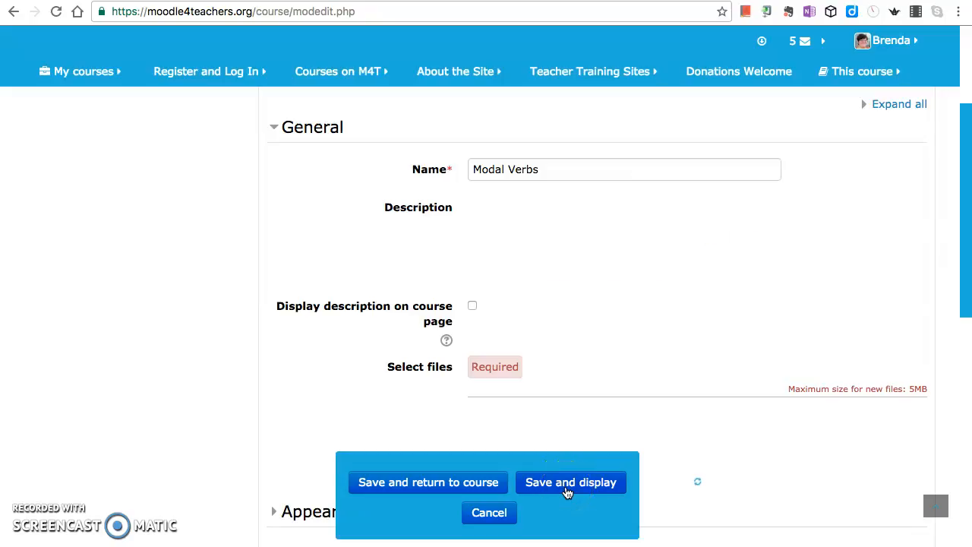
click(566, 492)
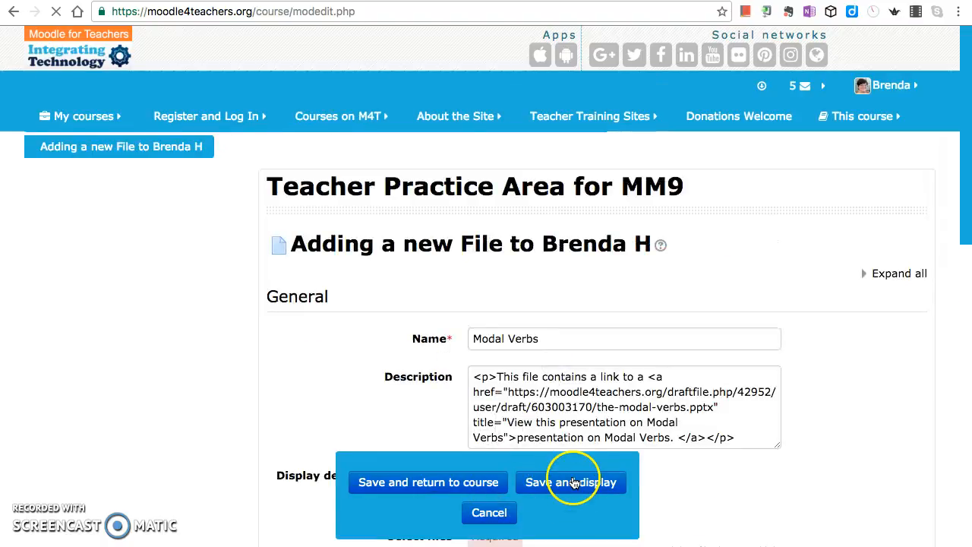
click(575, 483)
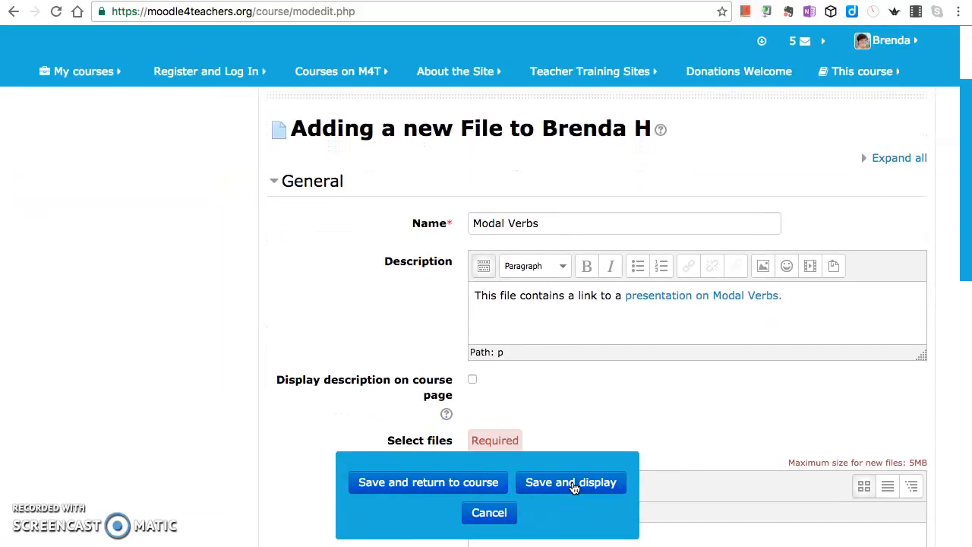
- Examine the file form from the name down to the Competencies section for required entries, including the Select files area
scroll(574, 488, down, 3)
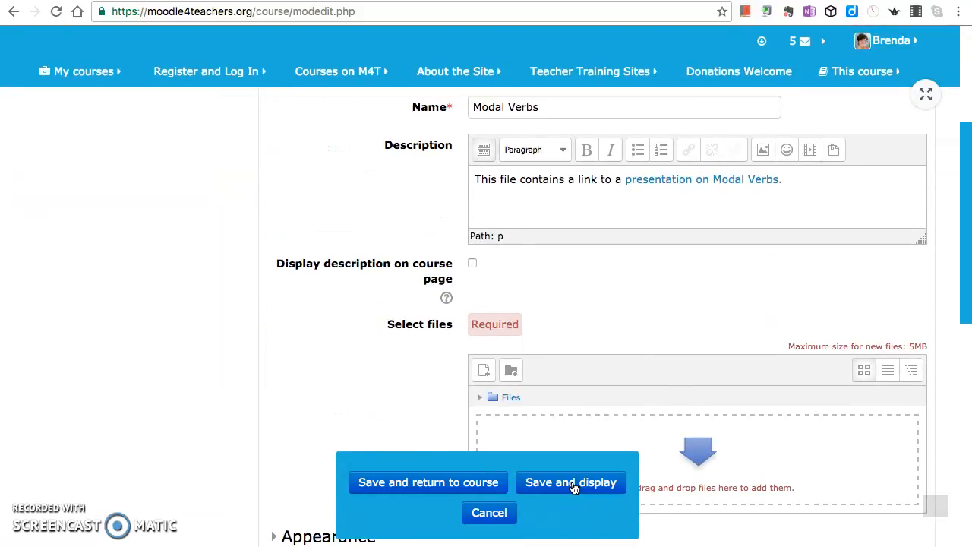
click(458, 324)
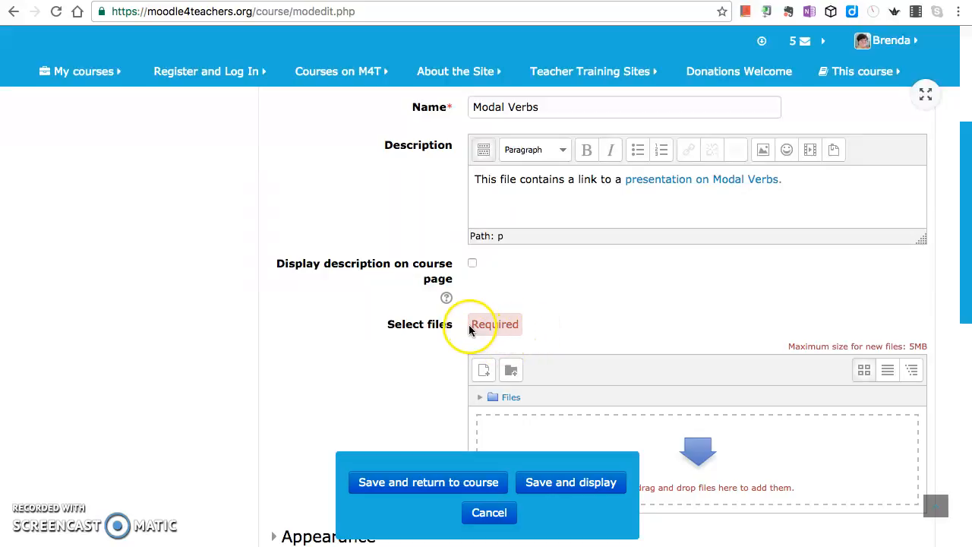
scroll(608, 334, down, 1)
scroll(606, 336, down, 10)
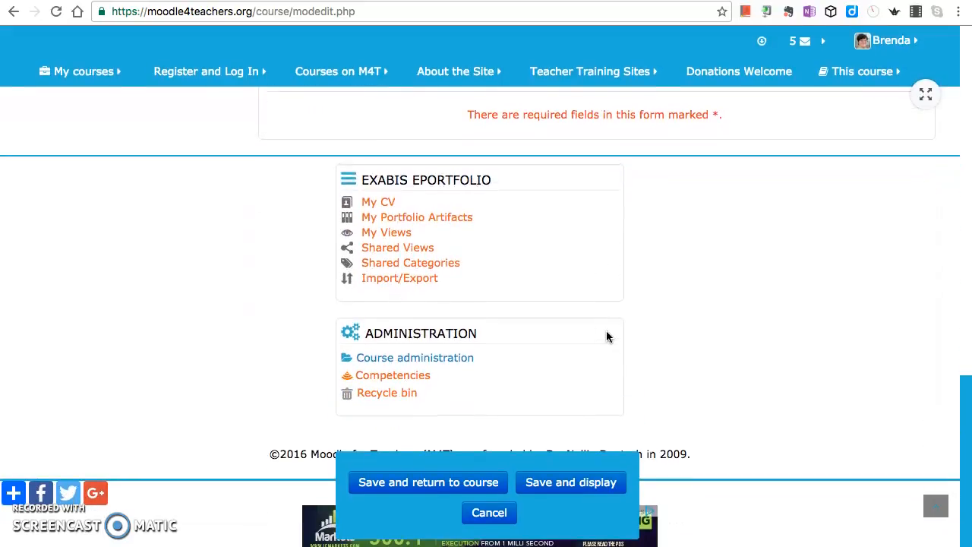
scroll(606, 336, up, 5)
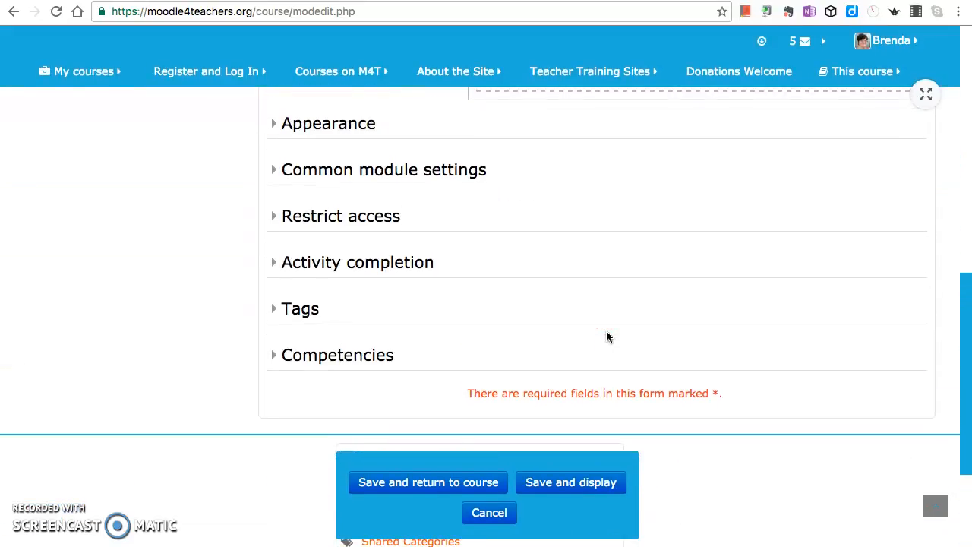
scroll(605, 336, up, 1)
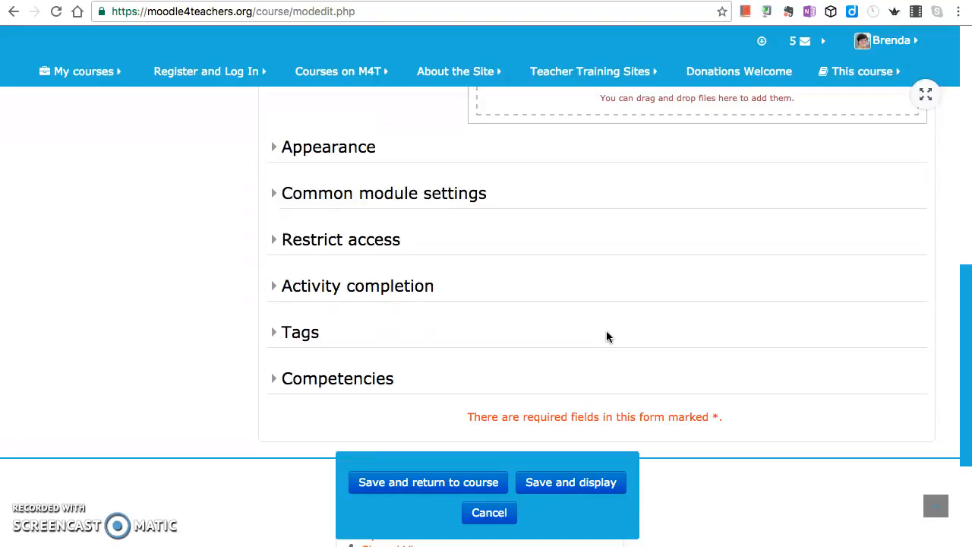
scroll(606, 337, up, 5)
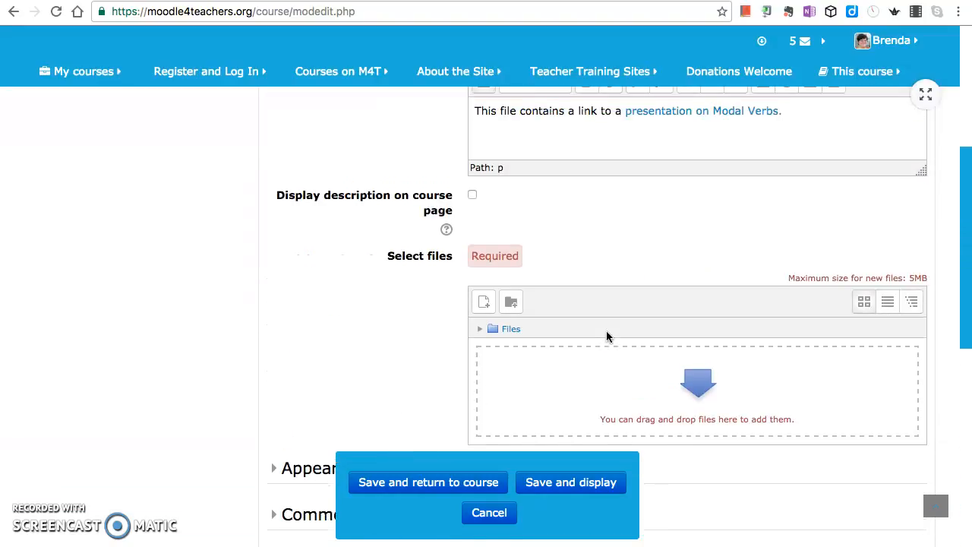
scroll(606, 336, up, 5)
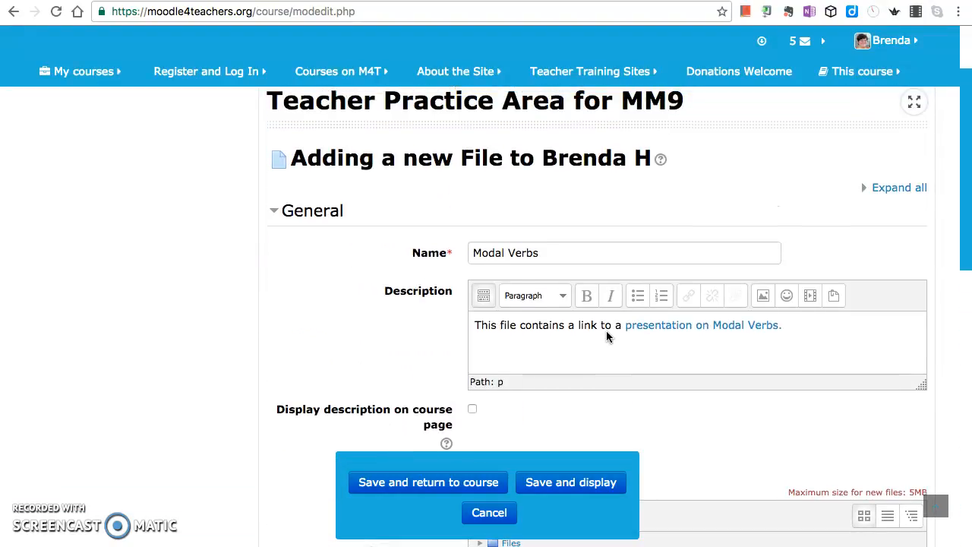
scroll(605, 336, down, 4)
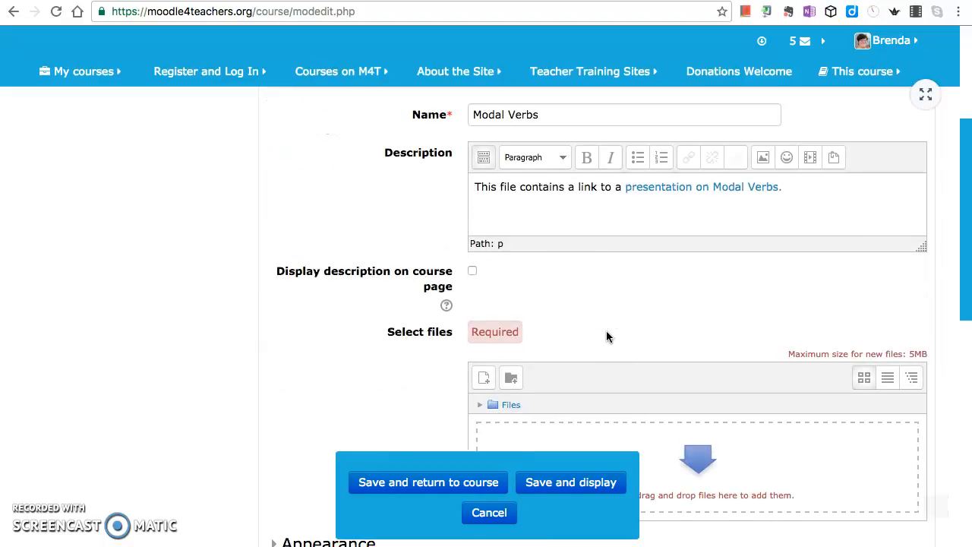
- Retry saving the Modal Verbs resource with a return to the course, and check the form's required Select files area
click(437, 483)
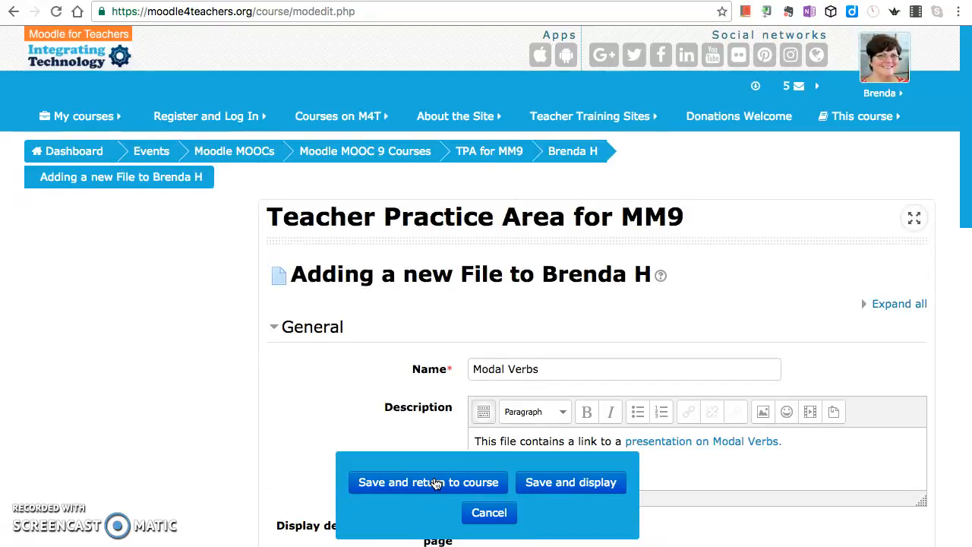
scroll(673, 263, down, 10)
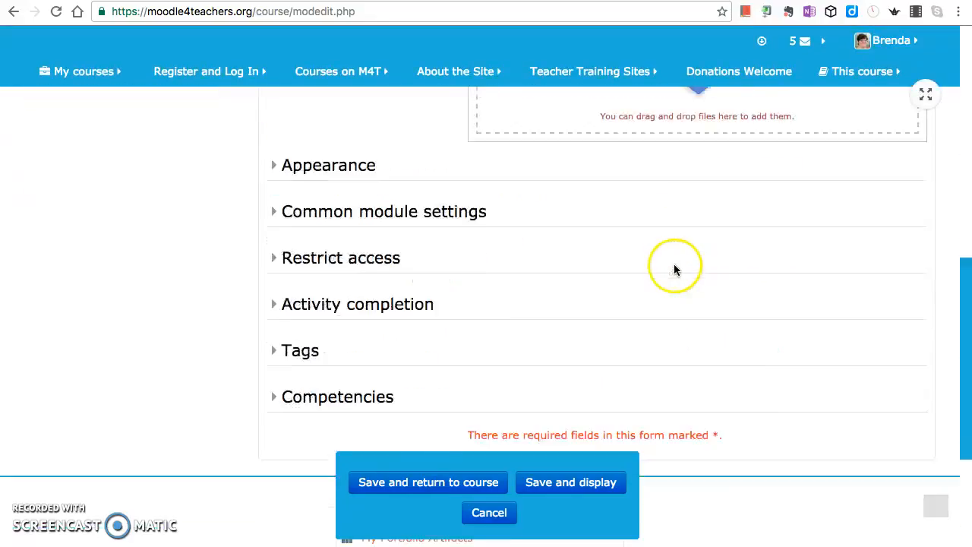
scroll(674, 267, up, 3)
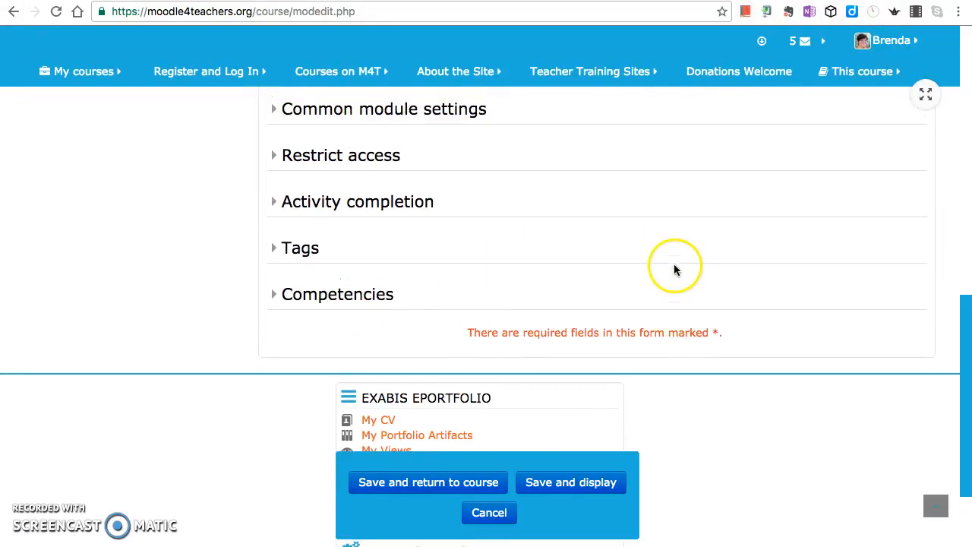
scroll(674, 267, up, 3)
scroll(674, 267, up, 7)
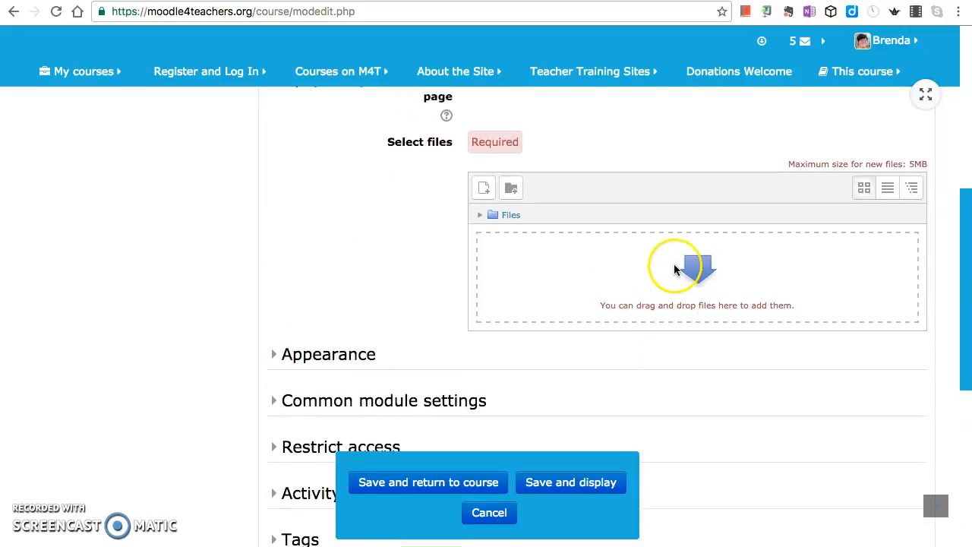